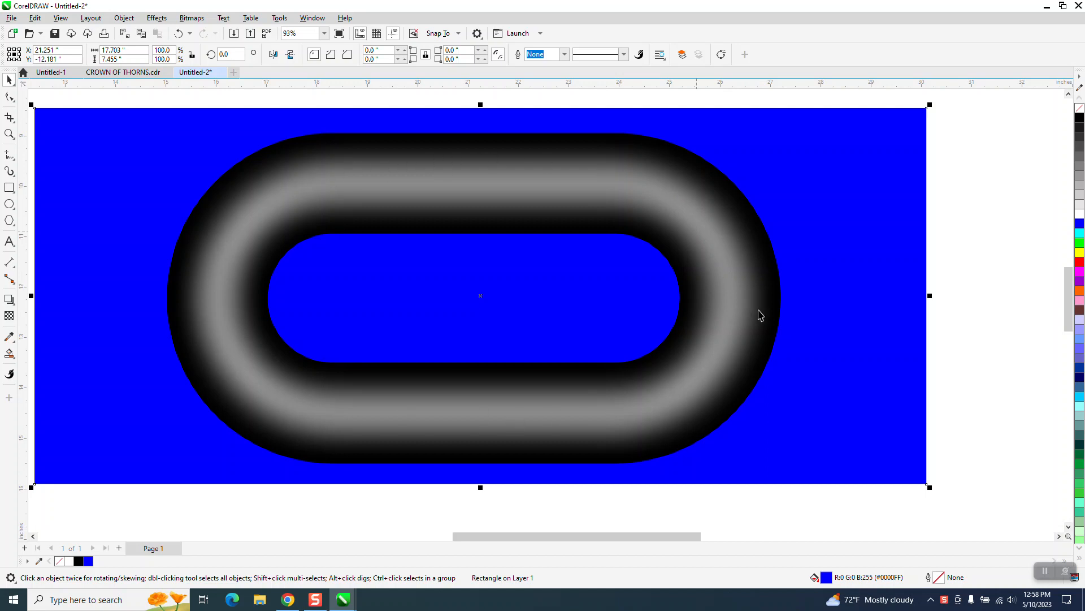
# Step: Move the complete shaded ring artwork with its blue background out to the page's right edge, clearing the page
pyautogui.scroll(-4, 465, 181)
pyautogui.scroll(-1, 466, 186)
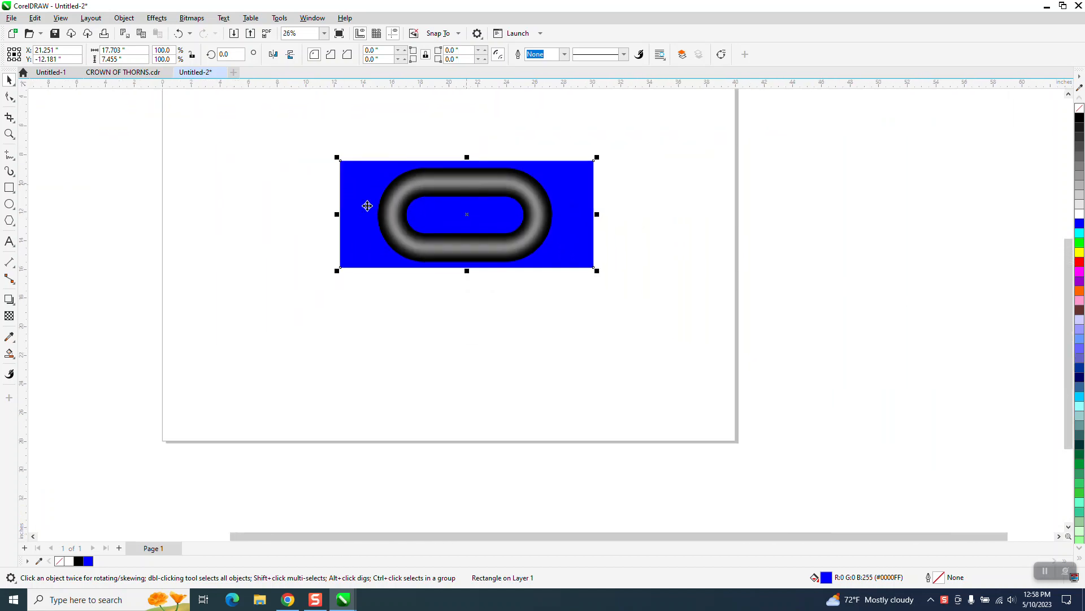
pyautogui.moveTo(314, 145); pyautogui.dragTo(608, 285)
pyautogui.moveTo(474, 217); pyautogui.dragTo(846, 206)
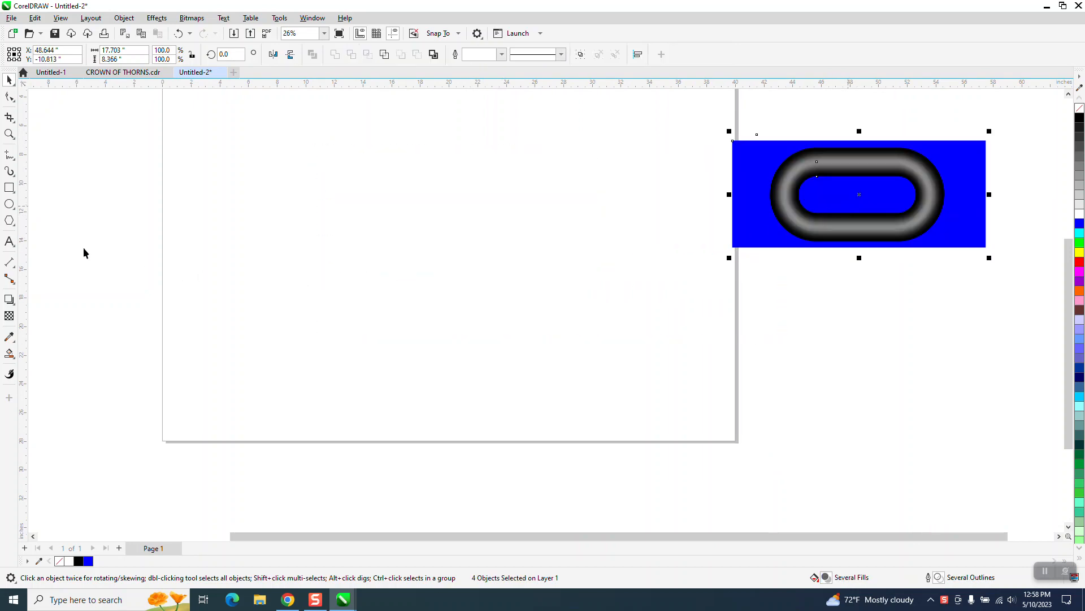
# Step: Draw a rectangle about 11.8 by 6.4 inches on the page and round all its corners to 4 inches
pyautogui.click(9, 188)
pyautogui.moveTo(344, 188); pyautogui.dragTo(513, 281)
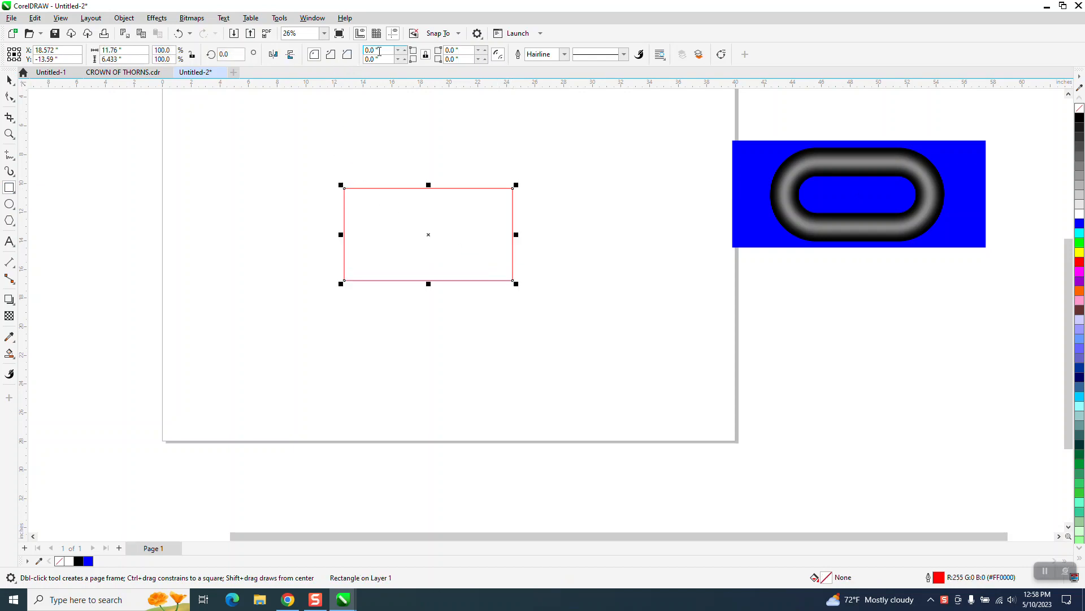
pyautogui.click(379, 51)
pyautogui.write('3')
pyautogui.press('Return')
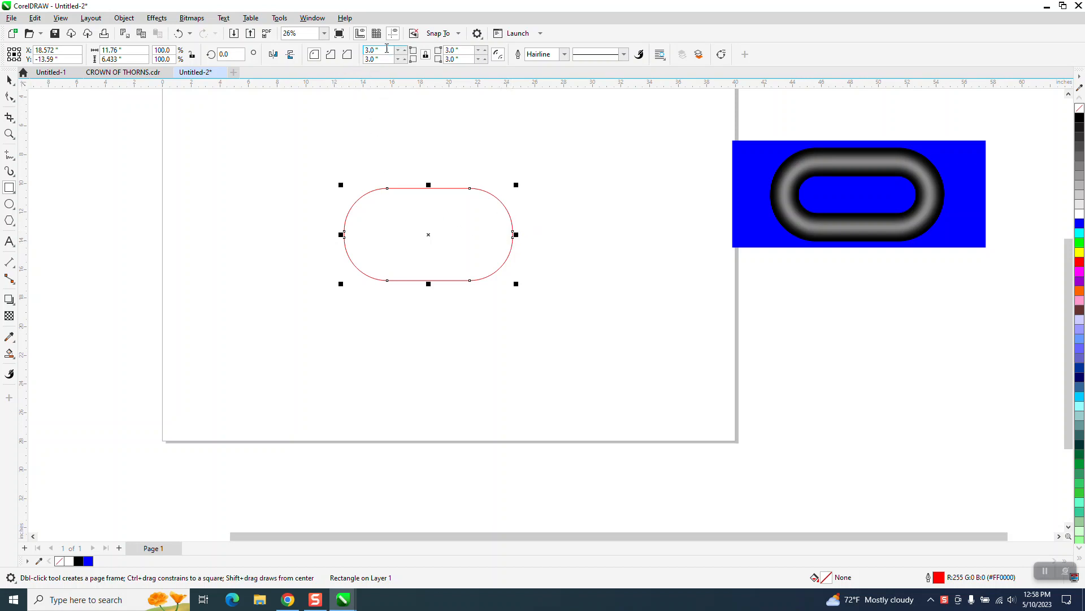
pyautogui.doubleClick(387, 48)
pyautogui.write('4')
pyautogui.press('Return')
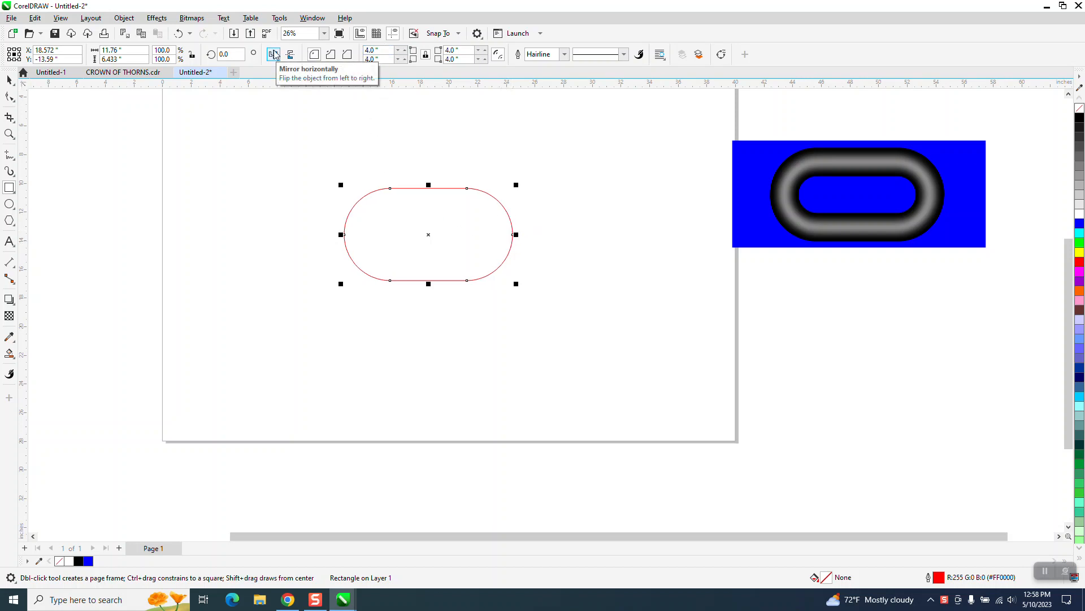
# Step: Center the rounded rectangle on the page and apply an inside contour with 2 steps and a 1-inch offset
pyautogui.click(10, 80)
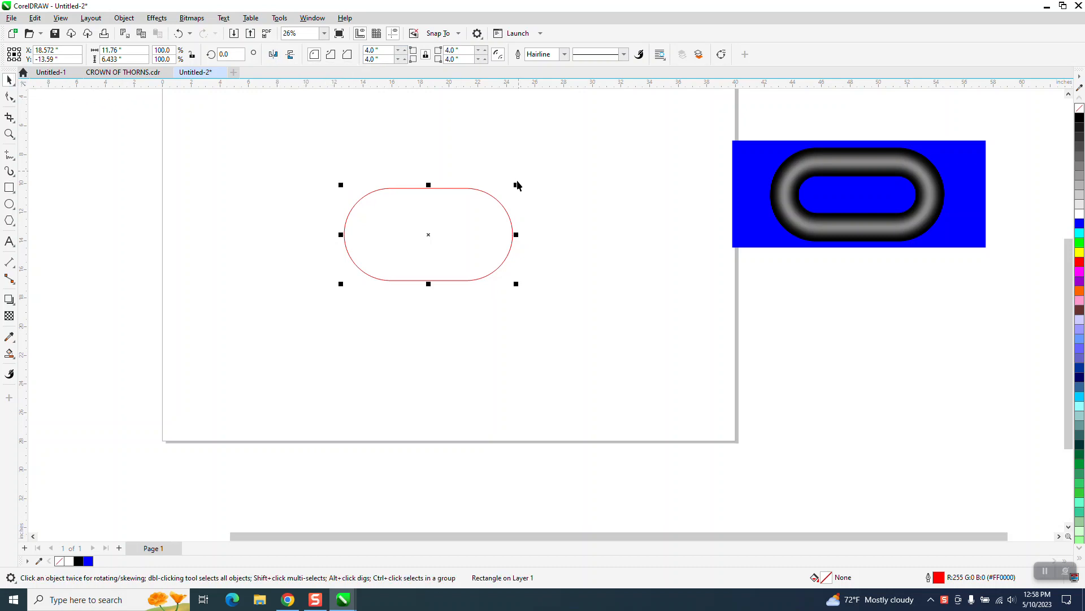
pyautogui.press('p')
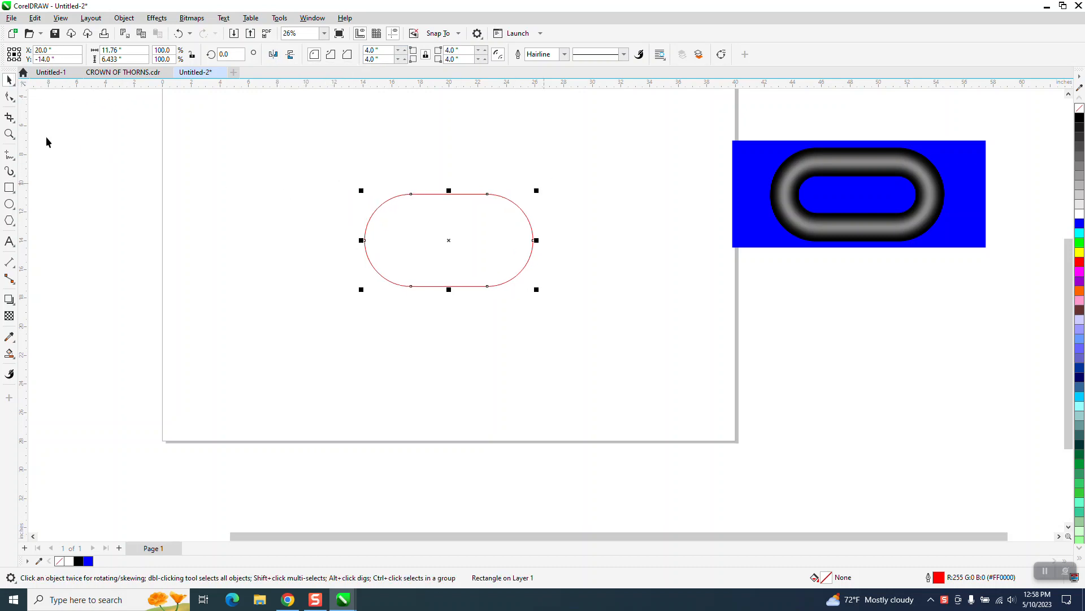
pyautogui.click(10, 133)
pyautogui.moveTo(298, 162); pyautogui.dragTo(850, 424)
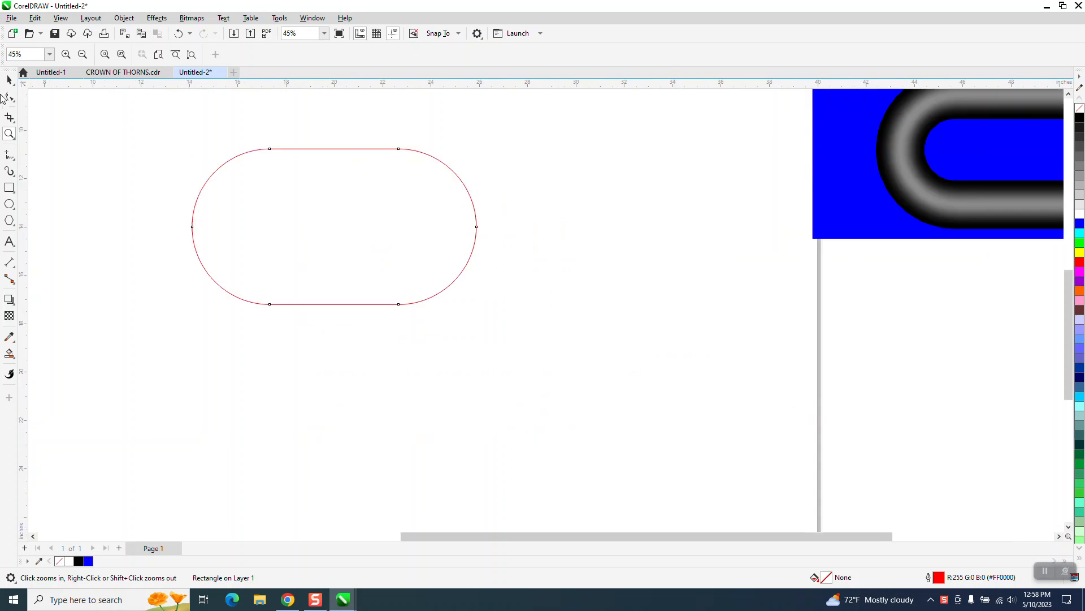
pyautogui.click(10, 82)
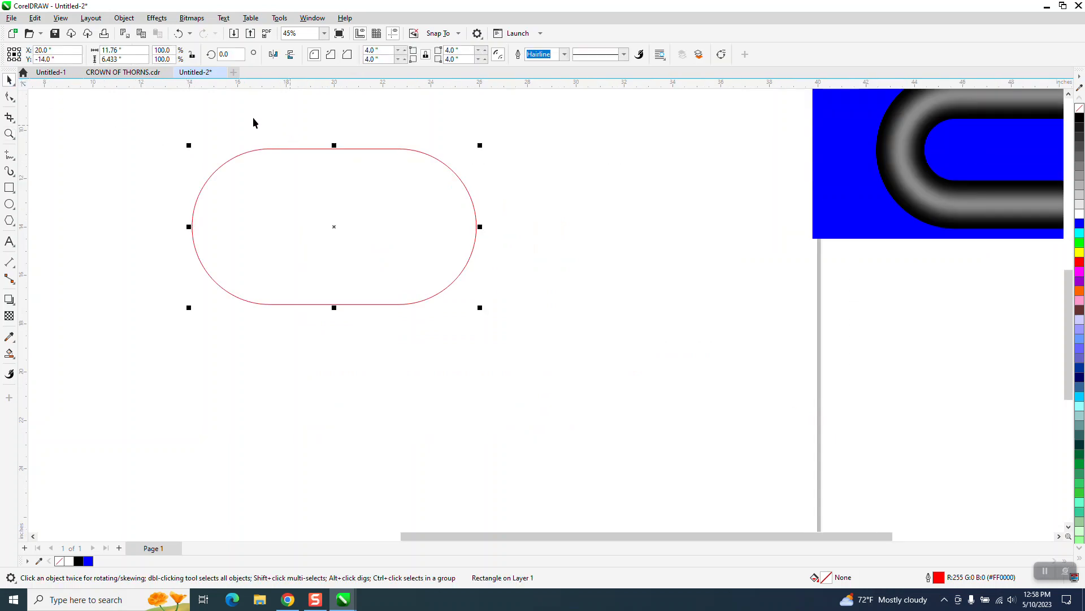
pyautogui.click(124, 18)
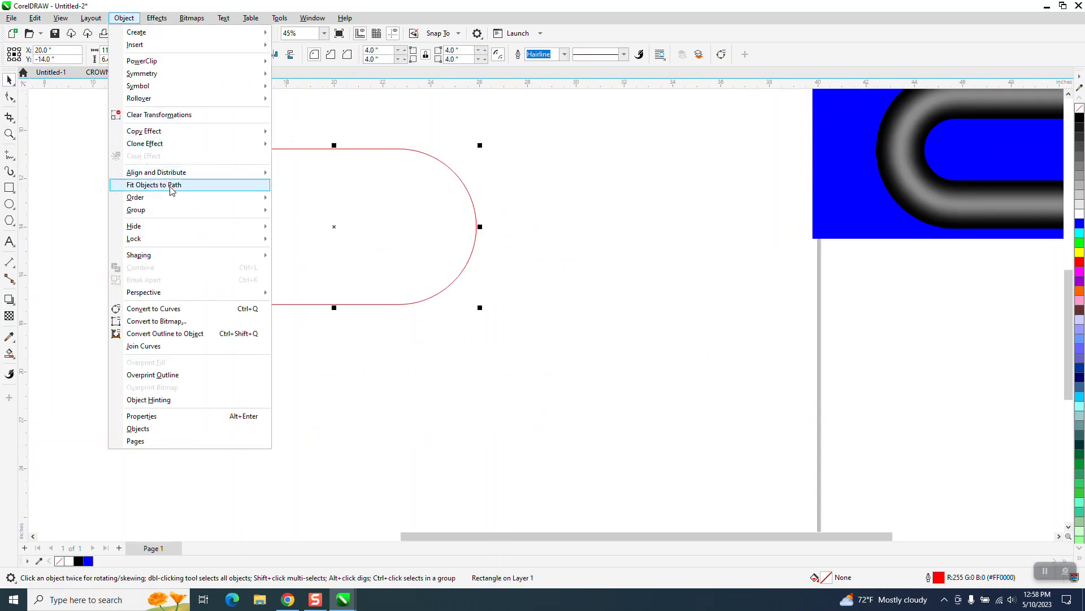
pyautogui.moveTo(157, 17)
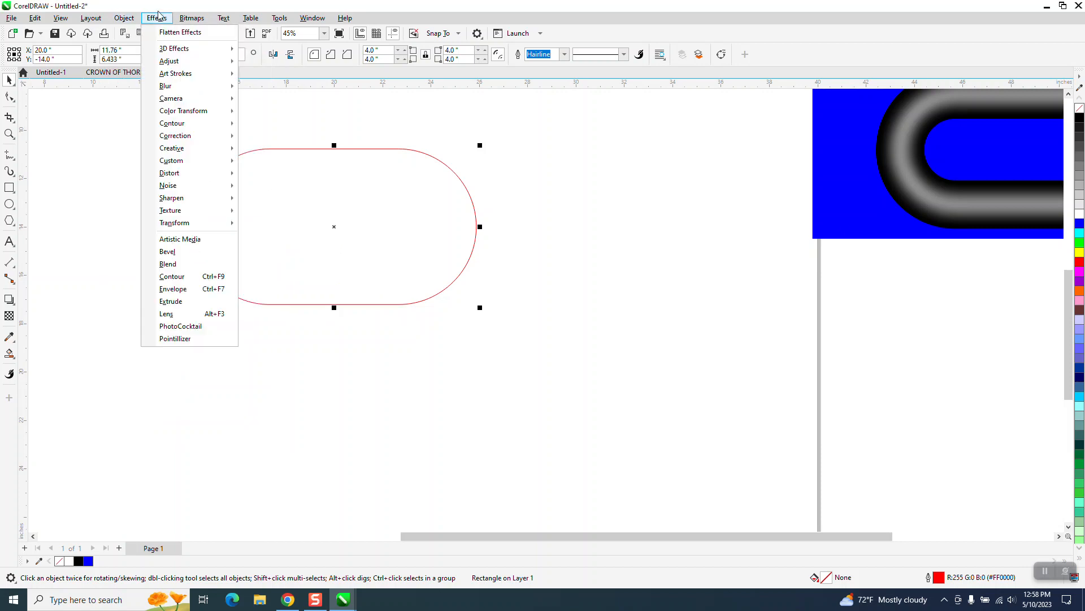
pyautogui.click(192, 277)
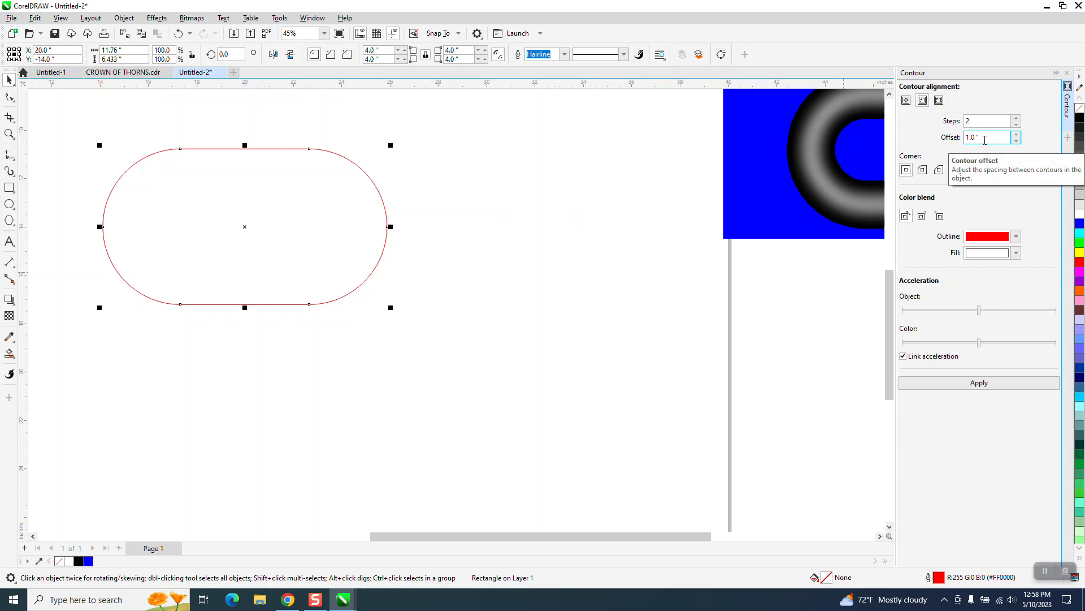
pyautogui.click(986, 384)
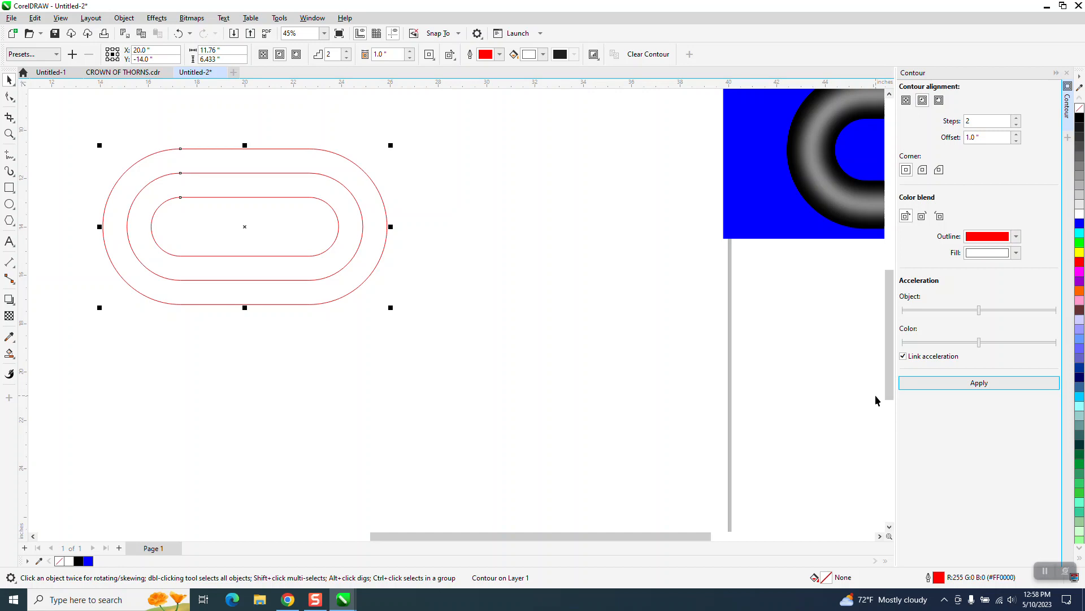
# Step: Break the contour apart from the outer rounded rectangle
pyautogui.click(124, 18)
pyautogui.click(209, 281)
pyautogui.click(436, 382)
pyautogui.moveTo(567, 398); pyautogui.dragTo(566, 399)
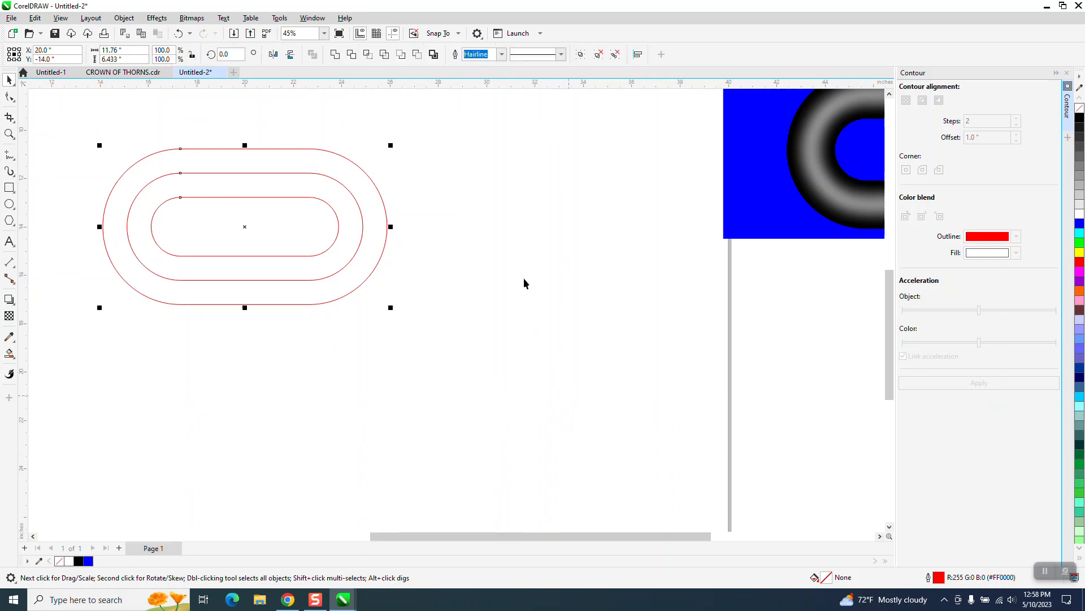
# Step: Set the nudge distance to 7 inches and nudge the group of two inner outlines down once
pyautogui.click(369, 121)
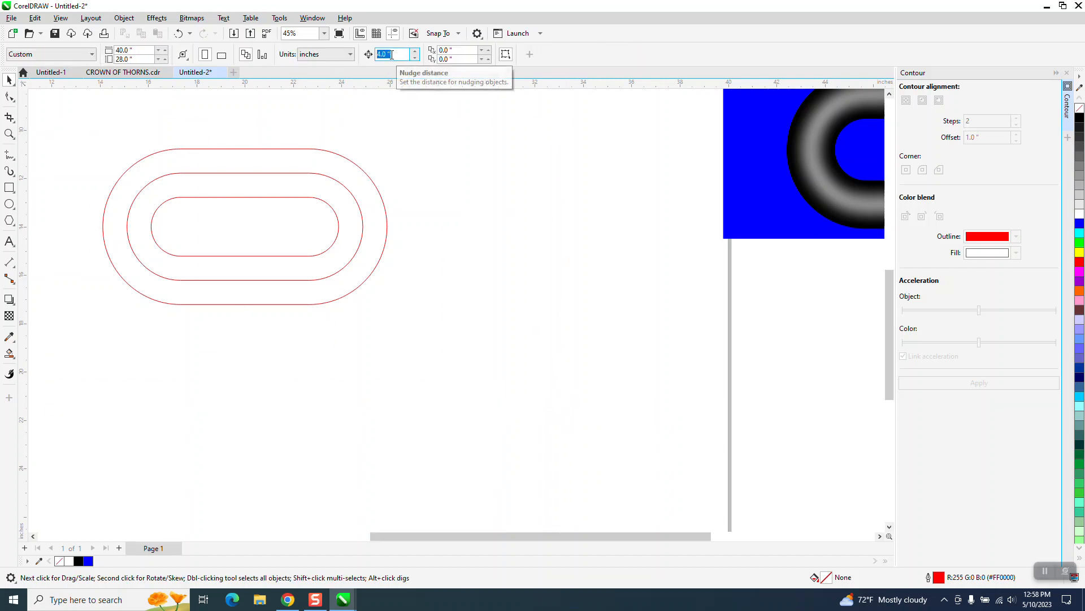
pyautogui.write('7')
pyautogui.click(338, 183)
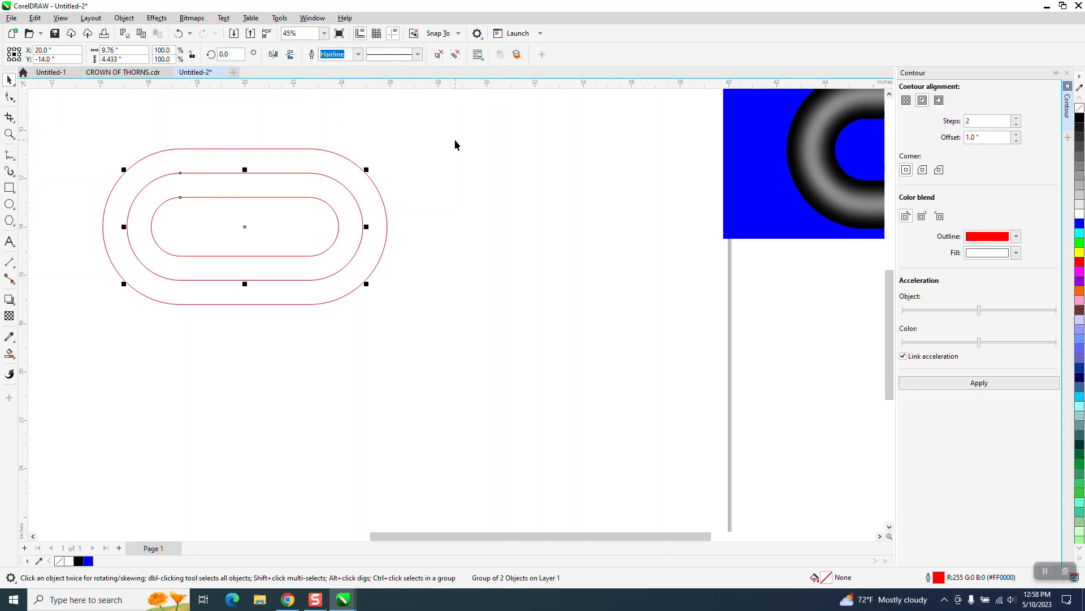
pyautogui.press('Down')
# Step: Ungroup the two lowered outlines and move the smallest one back up 7 inches inside the outer outline
pyautogui.click(135, 17)
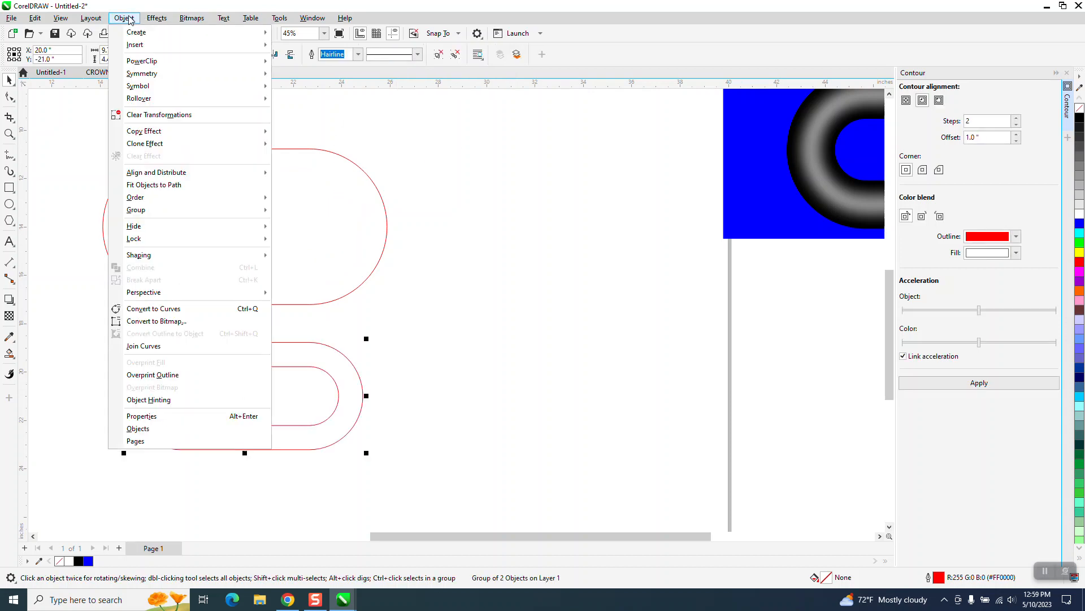
pyautogui.moveTo(174, 214)
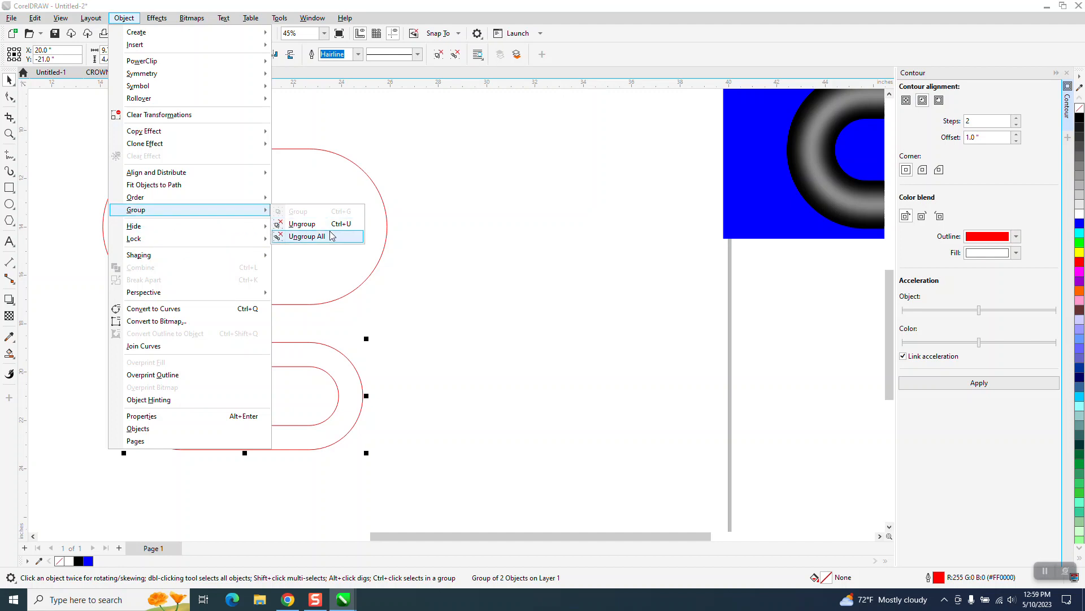
pyautogui.click(317, 236)
pyautogui.click(412, 285)
pyautogui.click(335, 385)
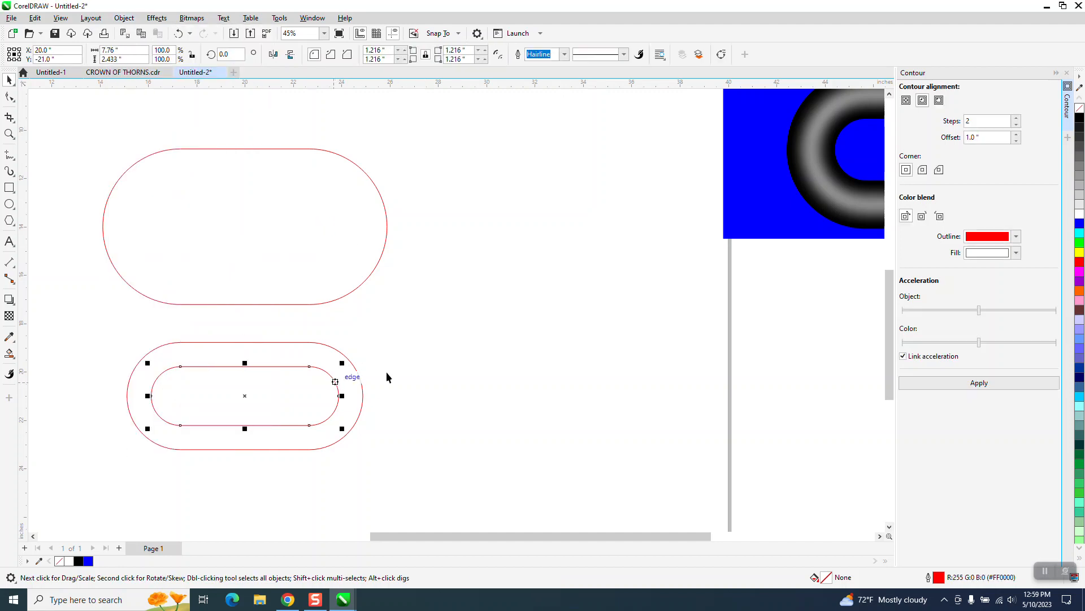
pyautogui.press('Up')
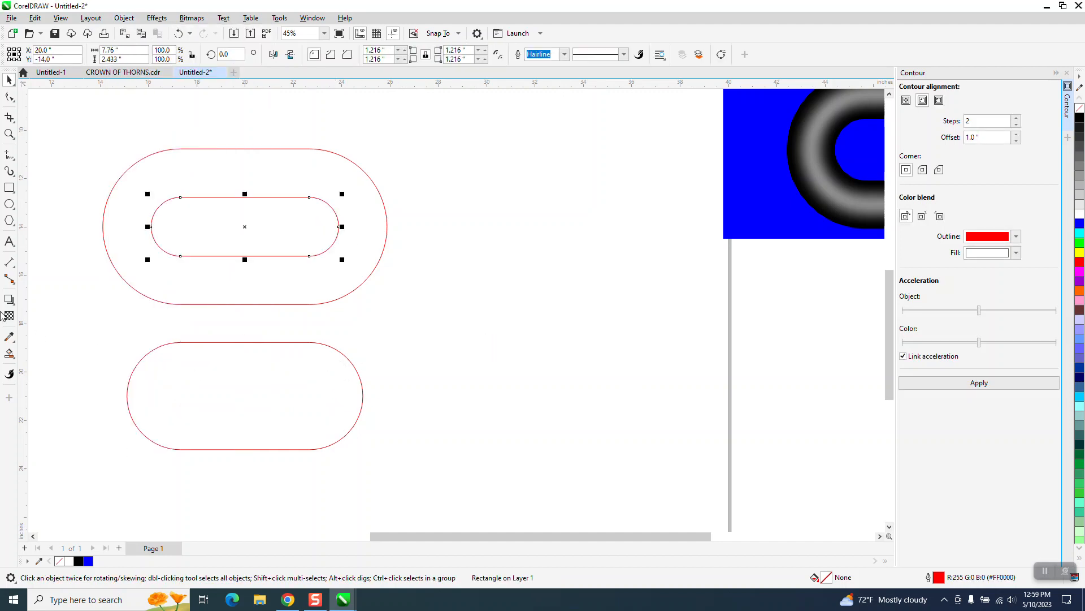
# Step: Smart-fill the area between the outer and smallest outlines with black and no outline, and move the filled ring 14 inches right
pyautogui.click(9, 187)
pyautogui.click(10, 354)
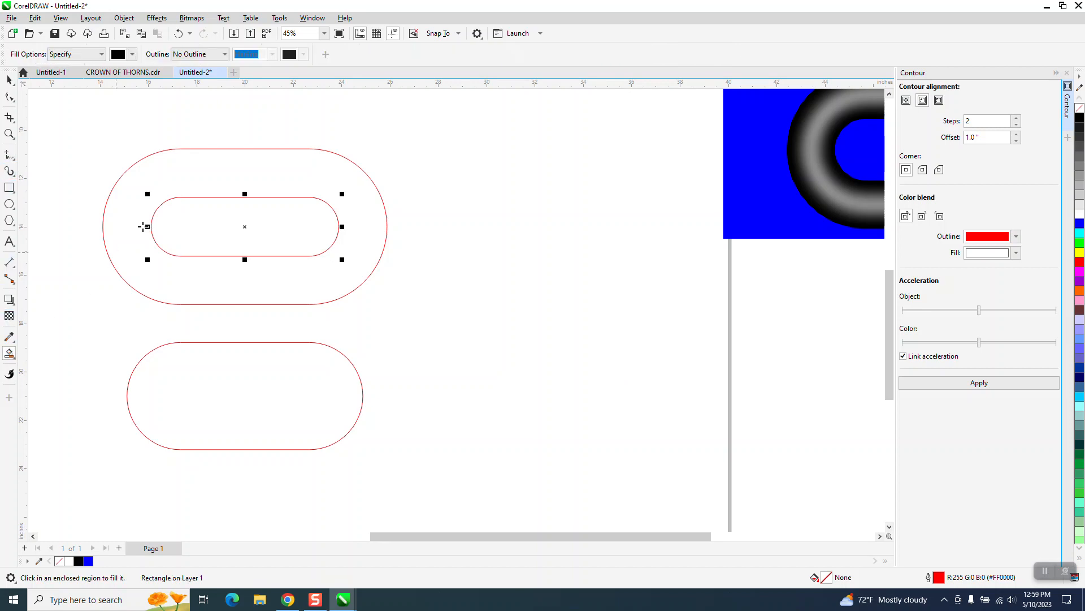
pyautogui.click(177, 180)
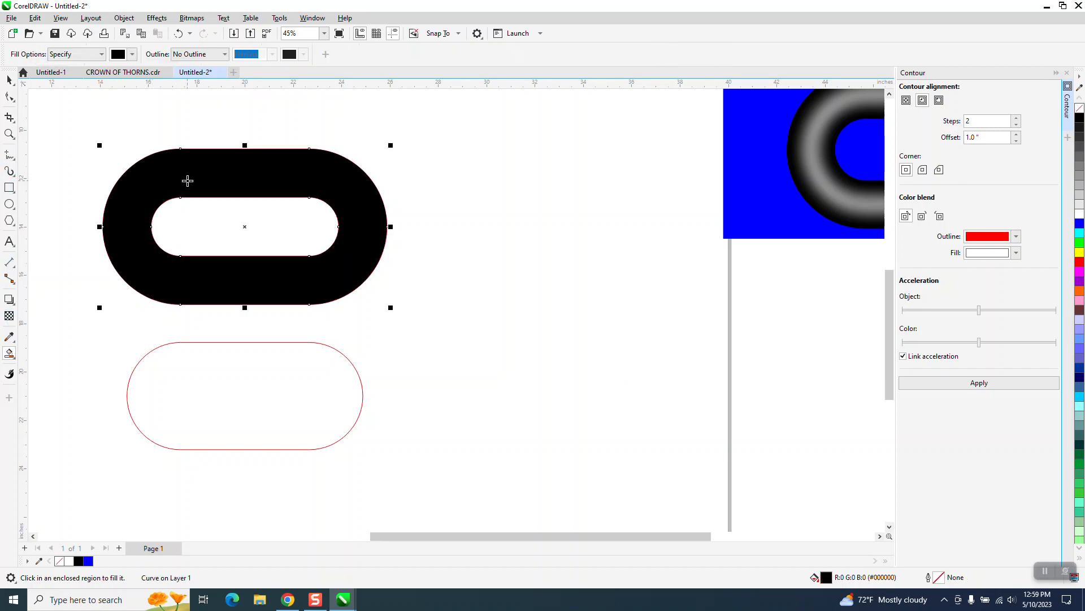
pyautogui.press('Right')
pyautogui.press('Right')
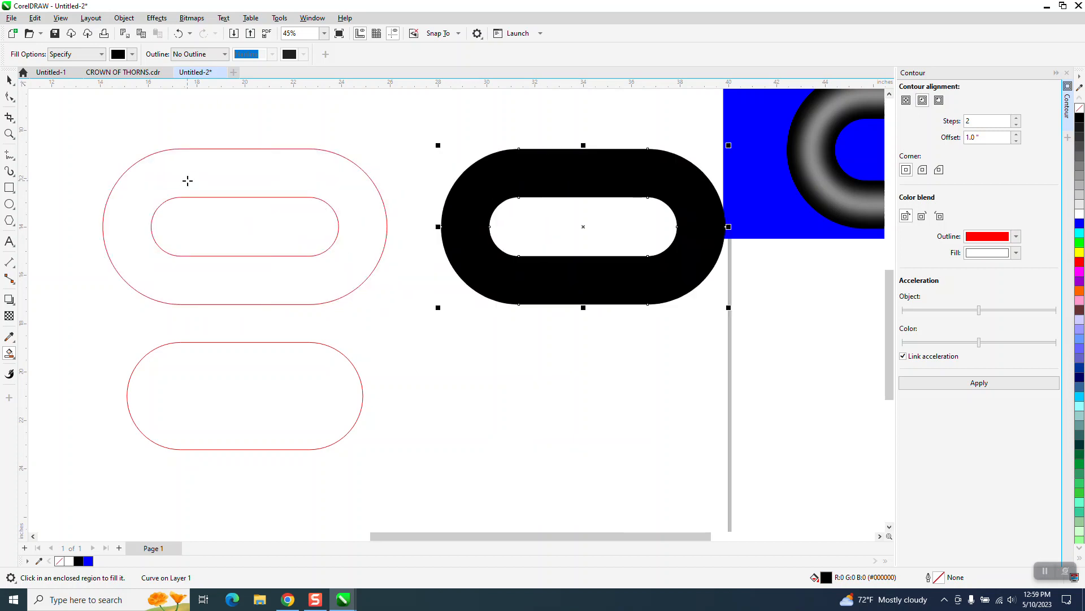
# Step: Move the outer and smallest red outlines down 7 inches so they surround the middle outline
pyautogui.click(10, 80)
pyautogui.moveTo(67, 125); pyautogui.dragTo(348, 316)
pyautogui.moveTo(430, 338); pyautogui.dragTo(438, 333)
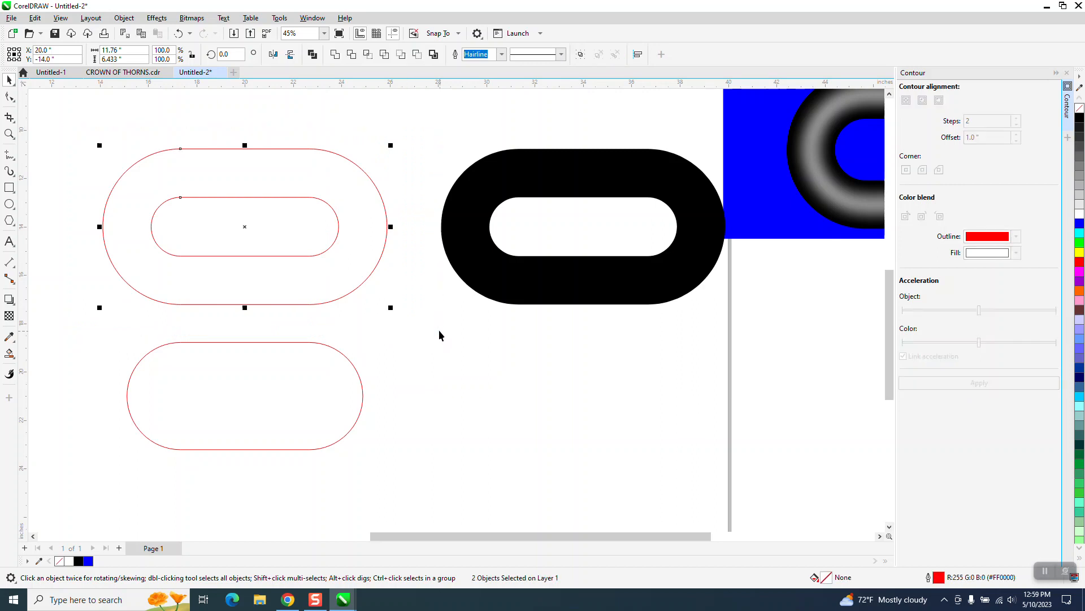
pyautogui.press('Down')
# Step: Move the black ring 14 inches left, back to its original position
pyautogui.click(539, 186)
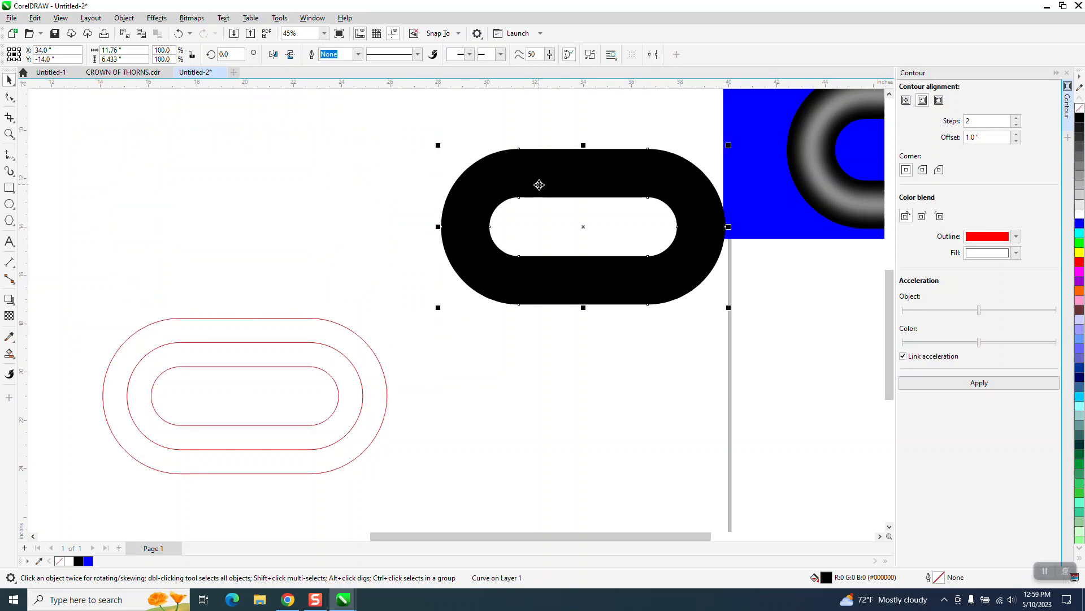
pyautogui.press('Up')
pyautogui.press('Down')
pyautogui.press('Left')
pyautogui.press('Left')
# Step: Move the outer and smallest red outlines 14 inches right, leaving the middle outline alone beneath the black ring
pyautogui.click(382, 373)
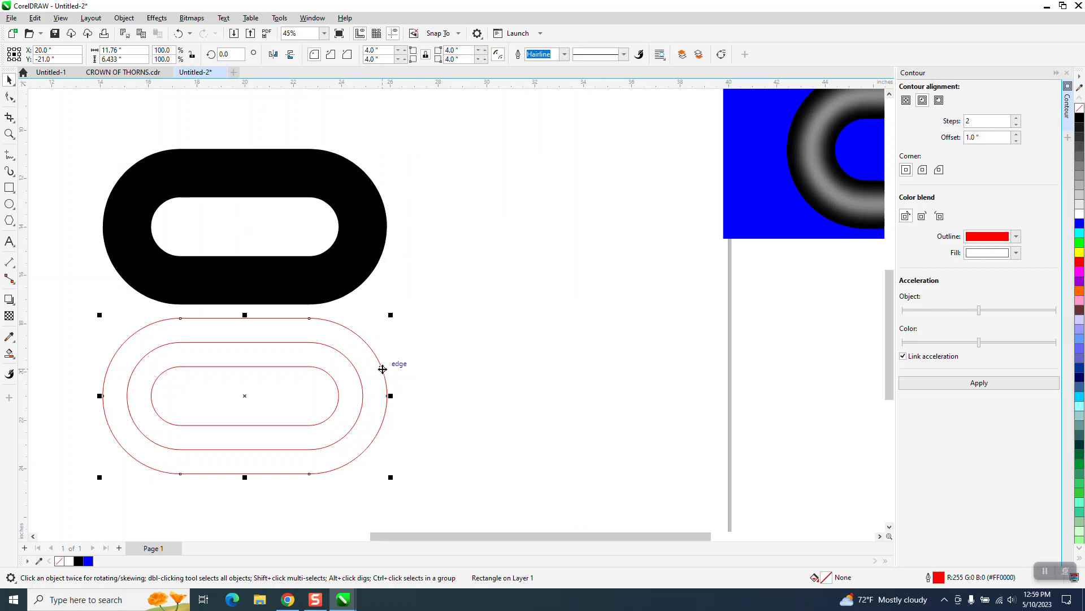
pyautogui.press('Right')
pyautogui.press('Right')
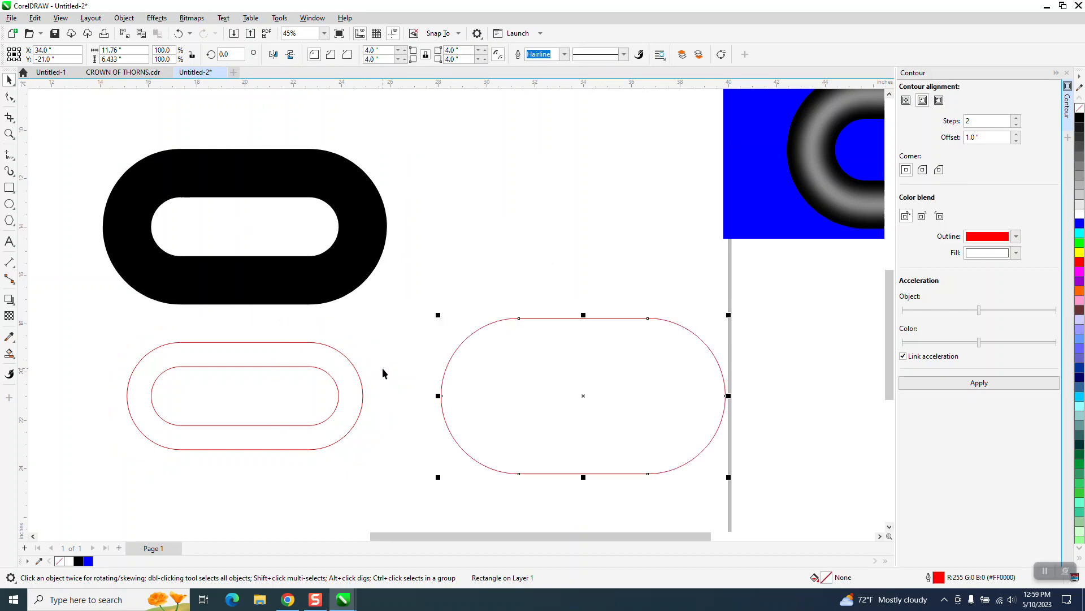
pyautogui.click(334, 380)
pyautogui.press('Right')
pyautogui.press('Right')
pyautogui.press('Right')
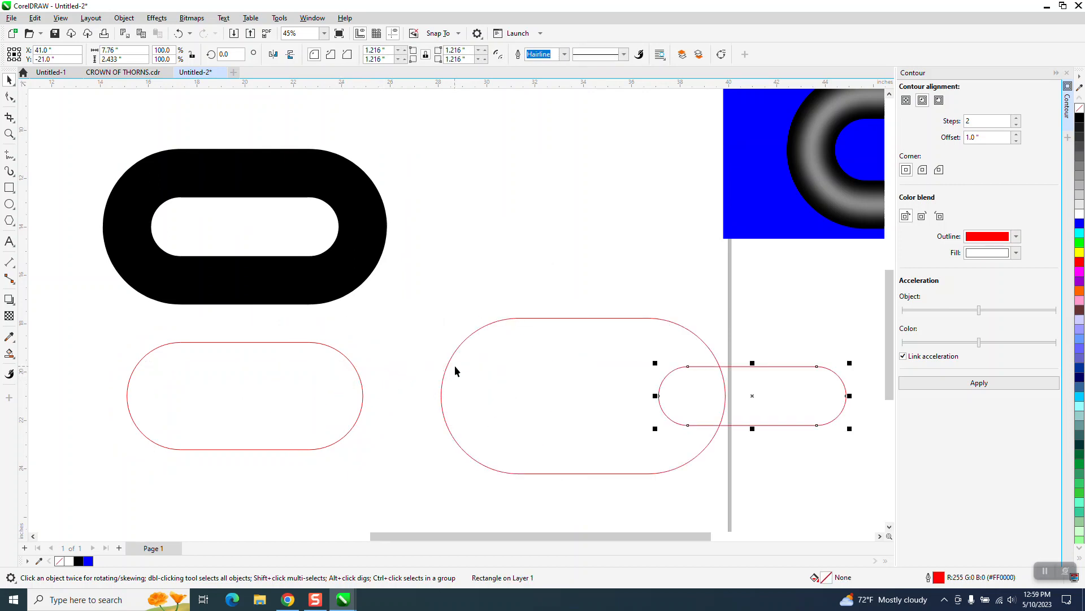
pyautogui.press('Left')
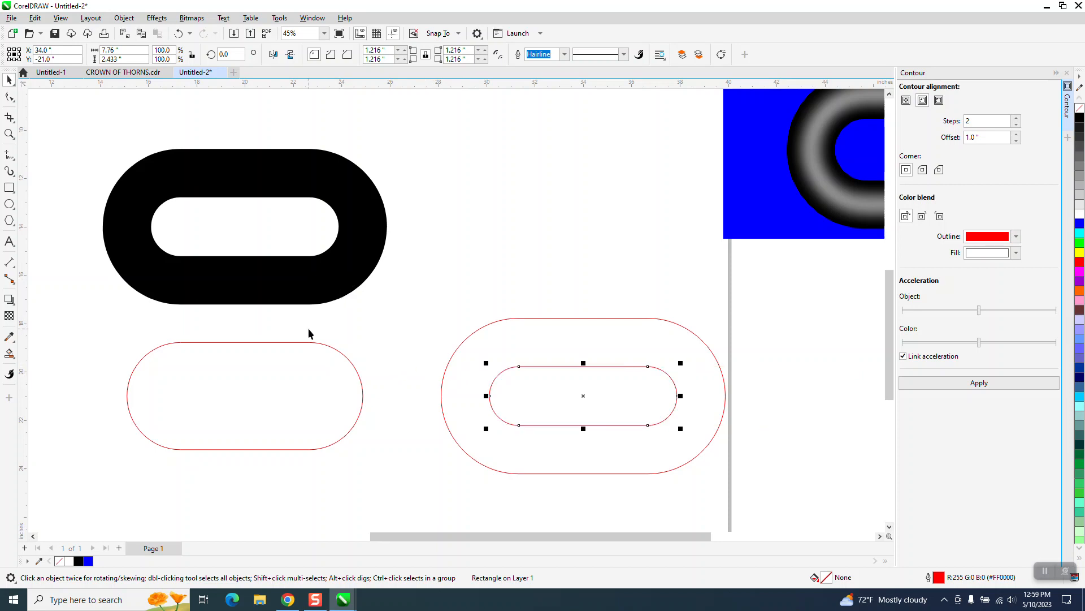
# Step: Set the middle outline's width to 0.5 in and its outline color to white
pyautogui.press('Escape')
pyautogui.click(315, 343)
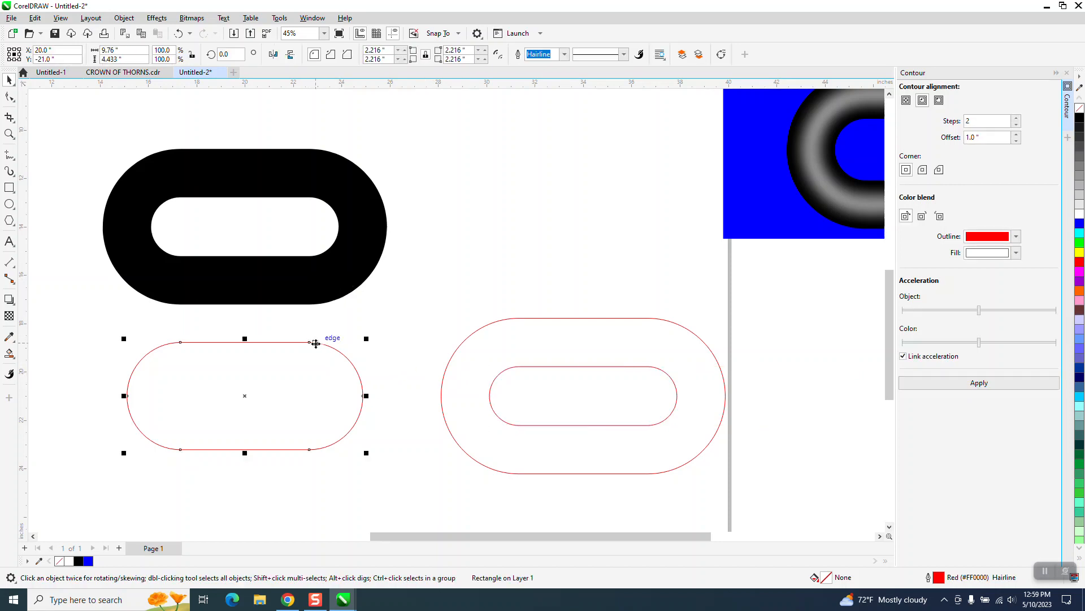
pyautogui.click(564, 54)
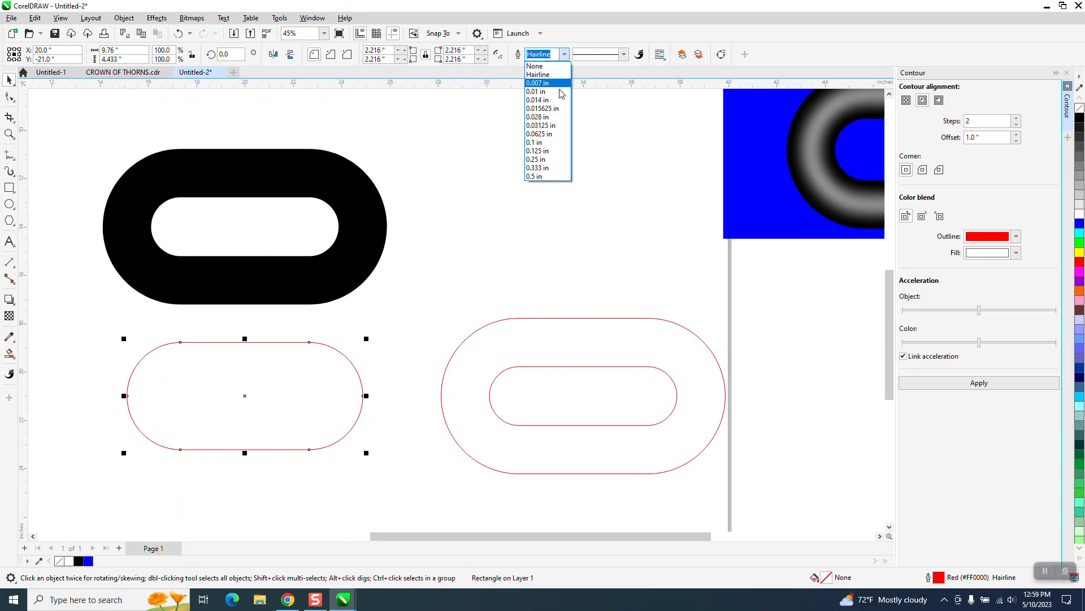
pyautogui.click(539, 177)
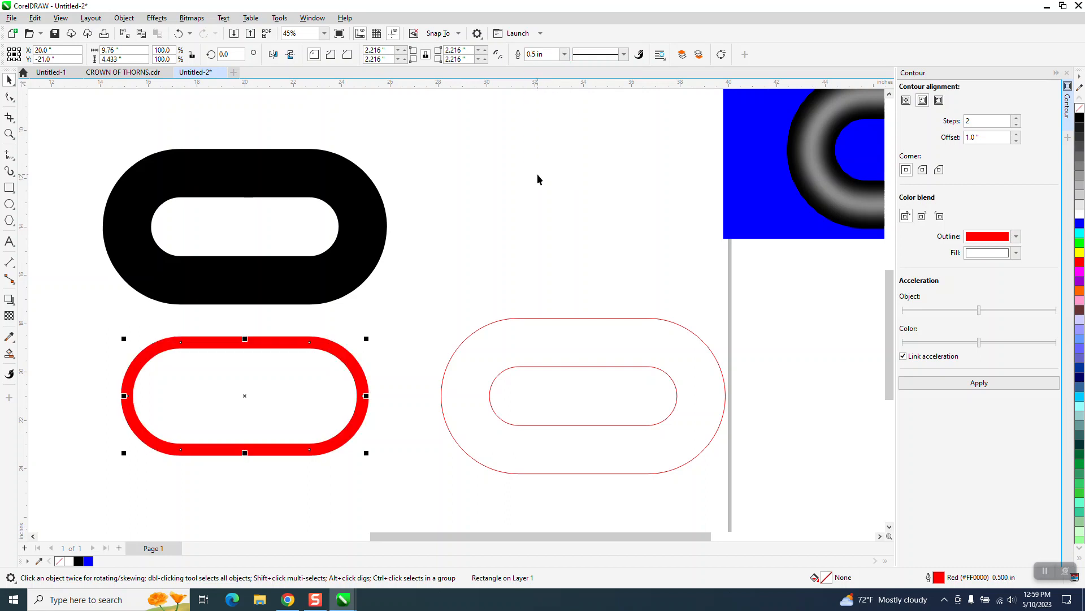
pyautogui.rightClick(1080, 214)
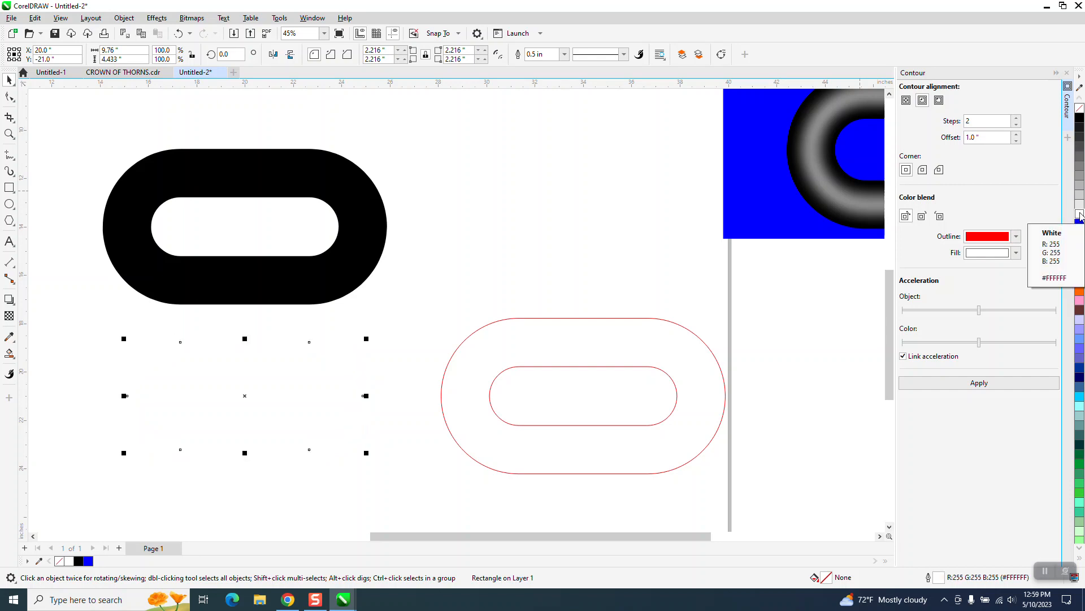
# Step: Move the white middle outline up 7 inches onto the black ring and bring it in front of the ring
pyautogui.press('Up')
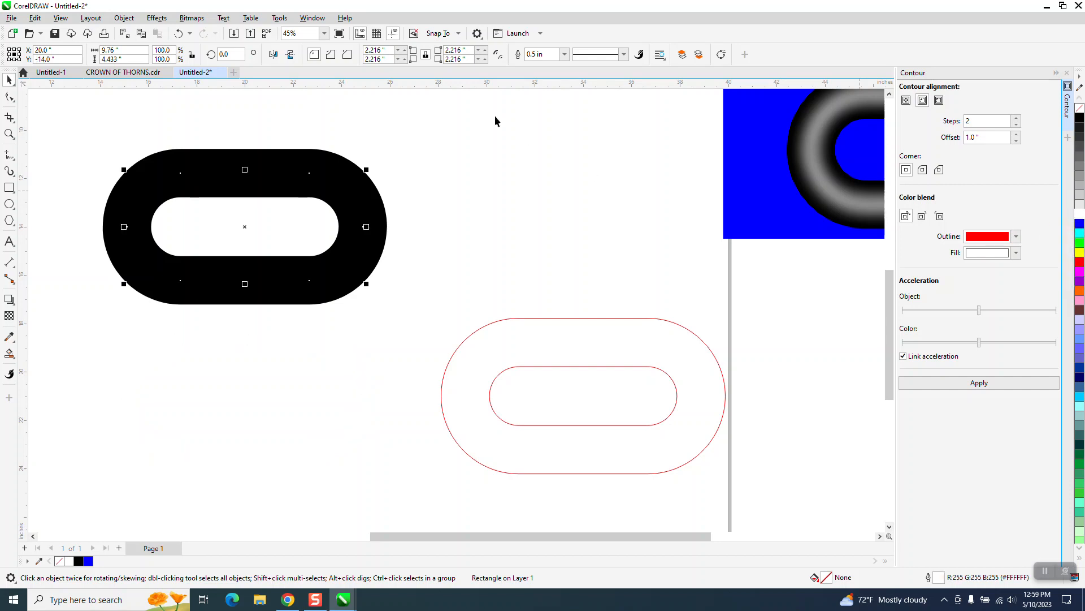
pyautogui.click(131, 20)
pyautogui.moveTo(182, 200)
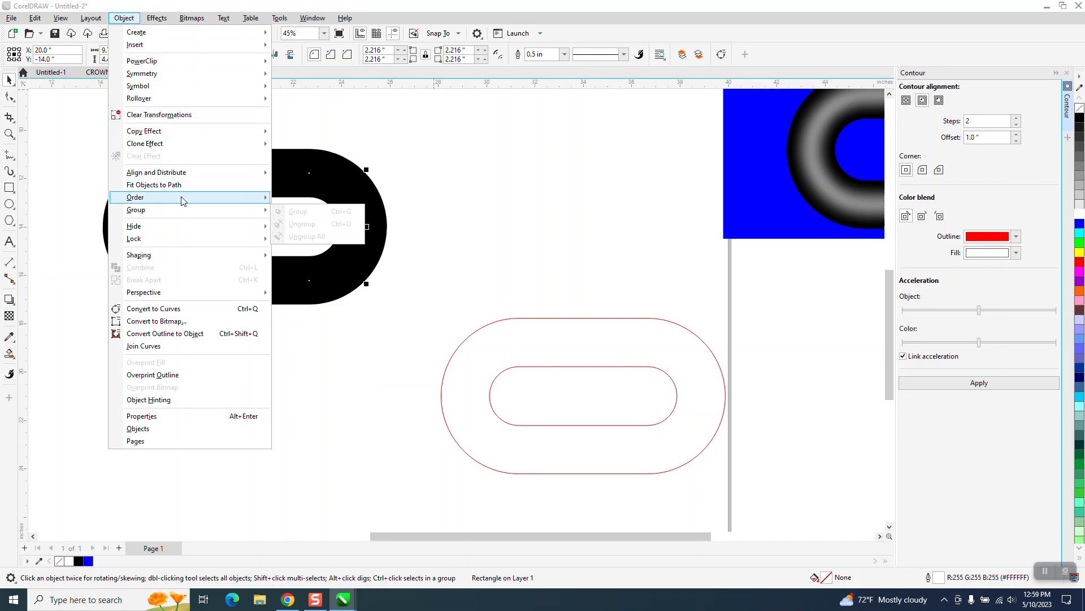
pyautogui.click(308, 211)
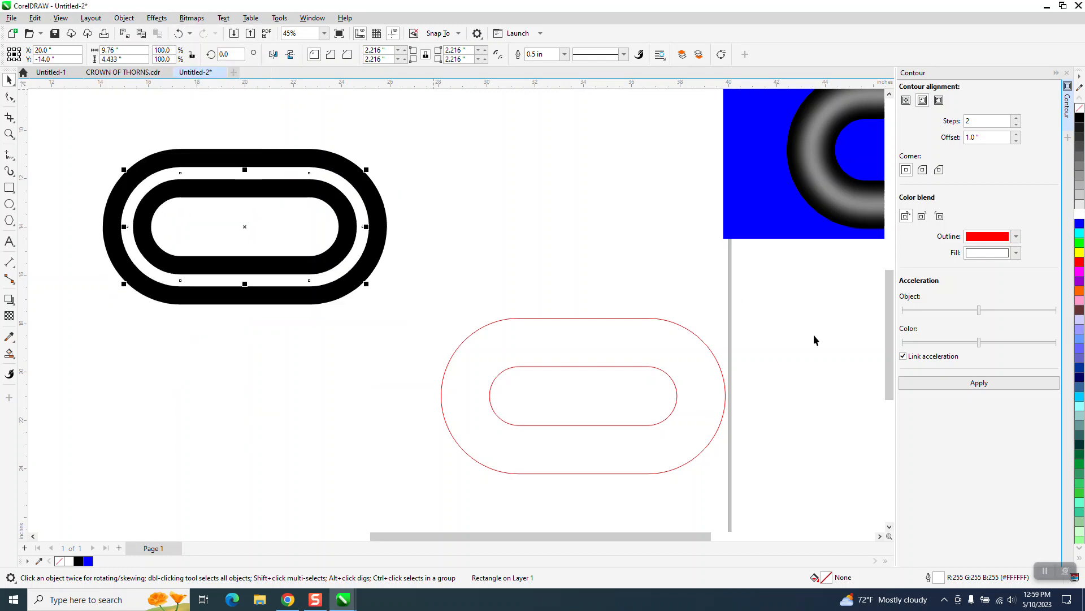
# Step: Apply a Gaussian Blur with a radius of about 133 pixels to the white middle outline on the black ring
pyautogui.click(9, 134)
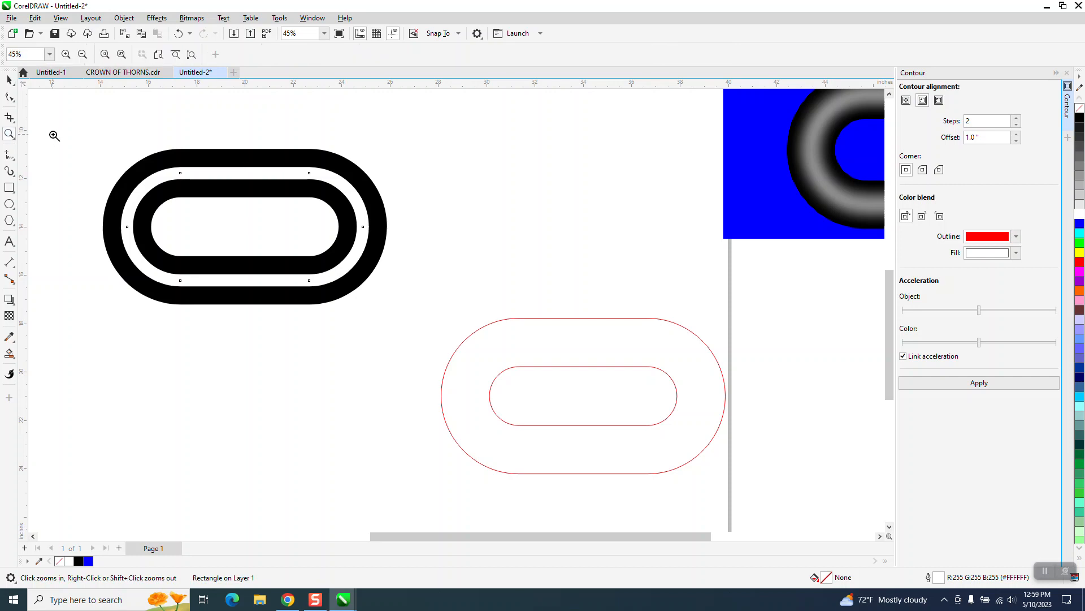
pyautogui.moveTo(53, 133); pyautogui.dragTo(558, 353)
pyautogui.click(8, 81)
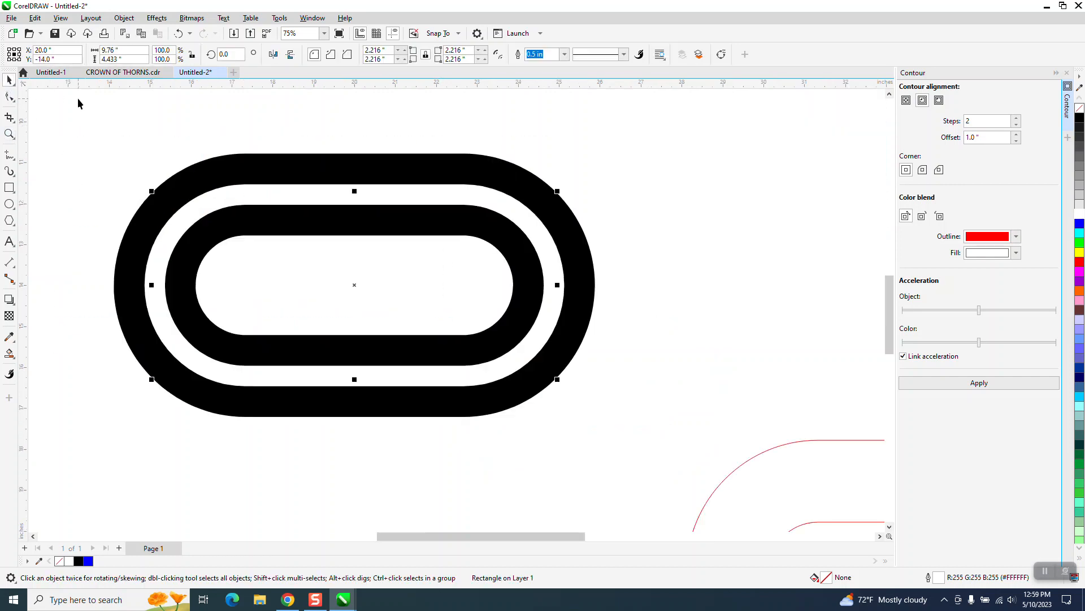
pyautogui.click(157, 20)
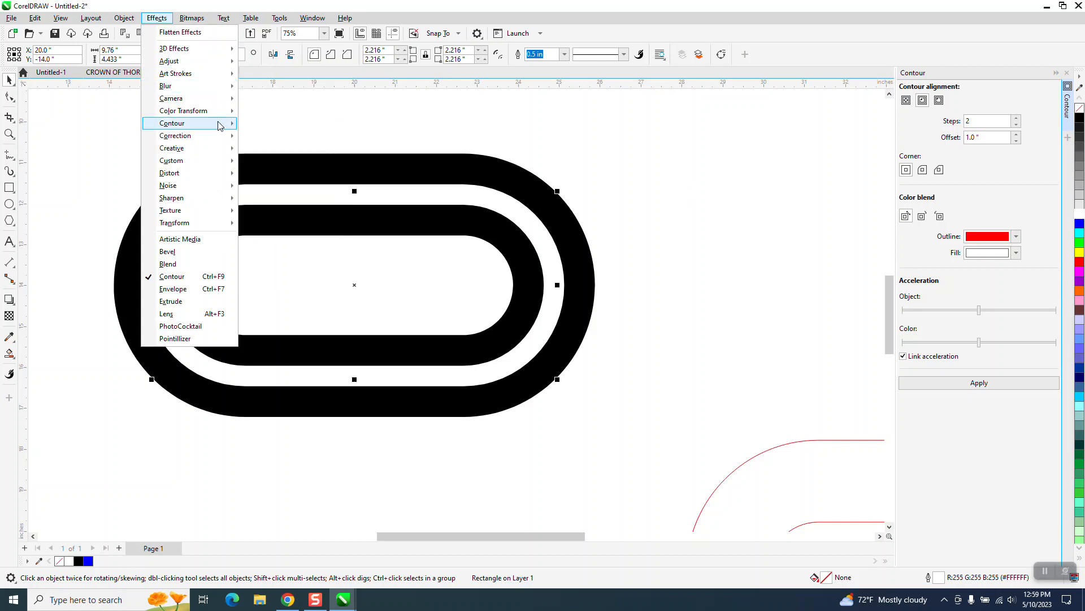
pyautogui.moveTo(173, 88)
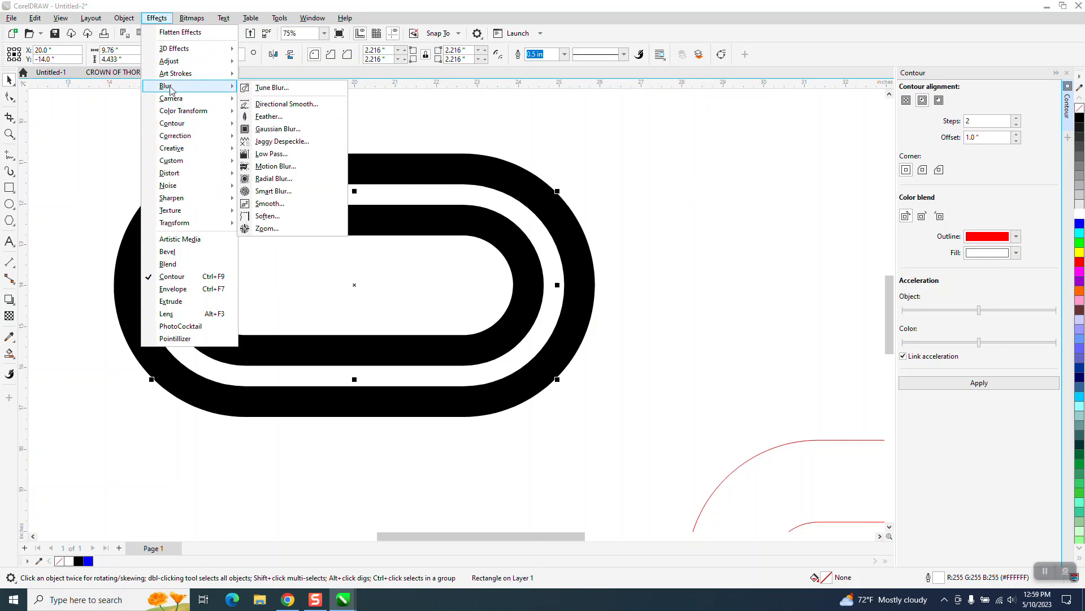
pyautogui.click(271, 130)
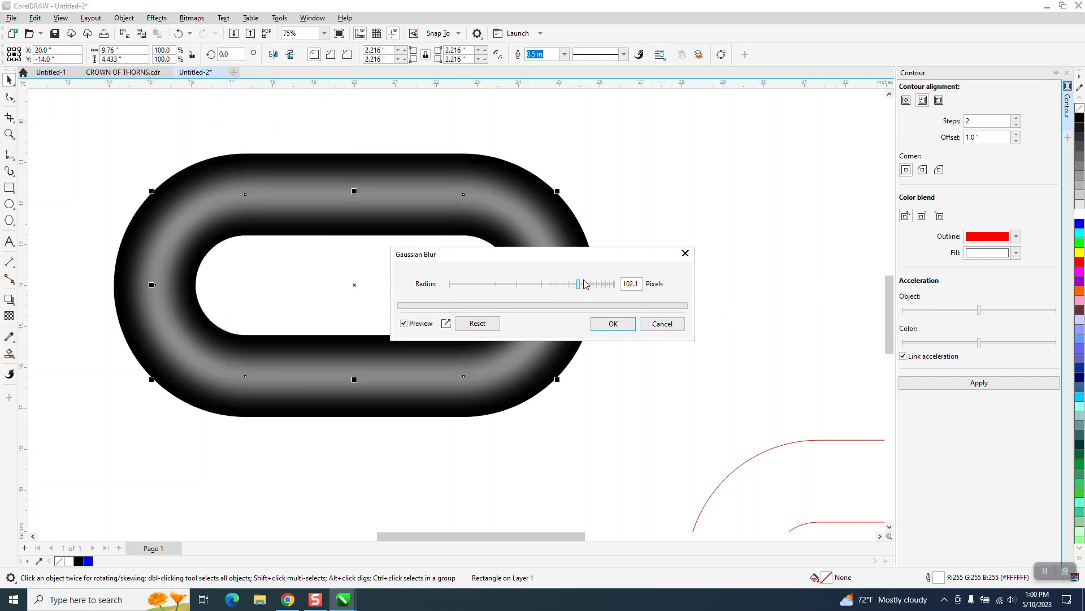
pyautogui.moveTo(581, 287)
pyautogui.mouseDown()
pyautogui.moveTo(595, 291)
pyautogui.moveTo(559, 284)
pyautogui.moveTo(582, 291)
pyautogui.mouseUp()
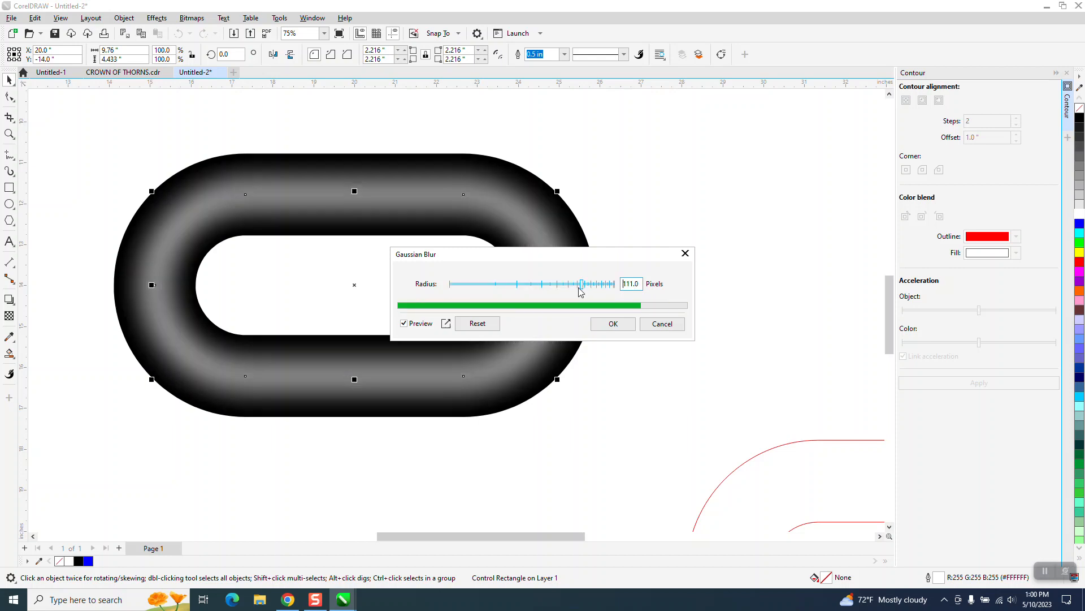
pyautogui.moveTo(580, 291); pyautogui.dragTo(593, 289)
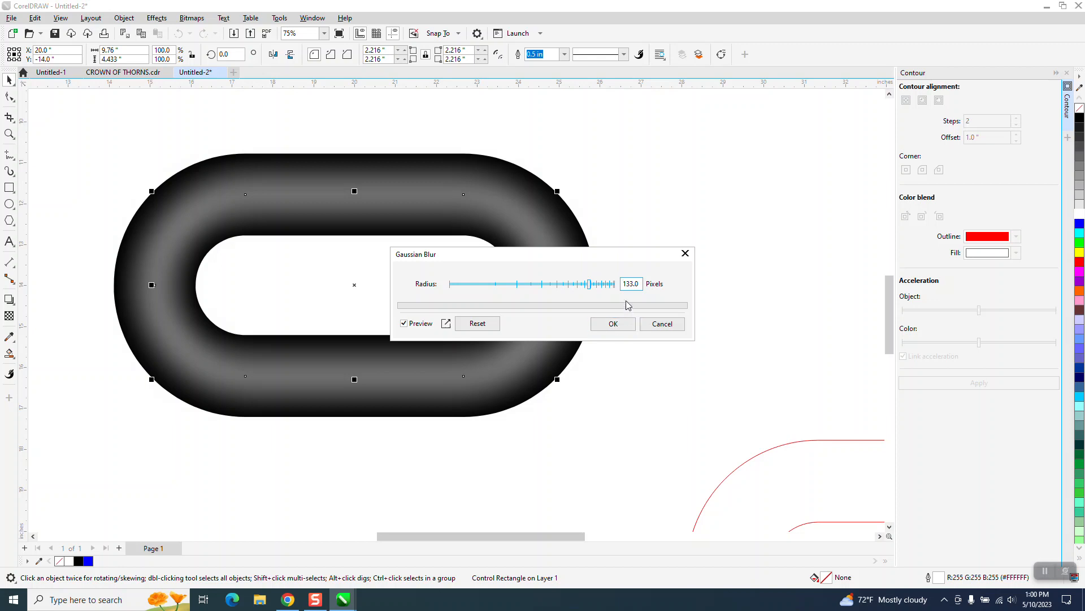
pyautogui.moveTo(592, 285); pyautogui.dragTo(587, 285)
pyautogui.click(598, 325)
pyautogui.scroll(-5, 617, 267)
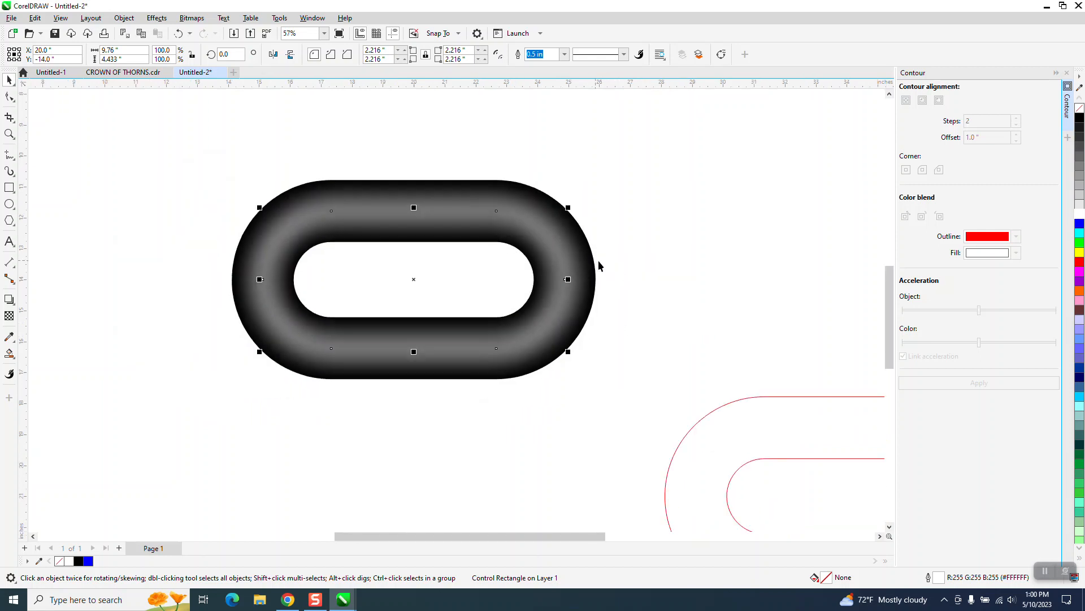
pyautogui.moveTo(794, 260); pyautogui.dragTo(528, 213)
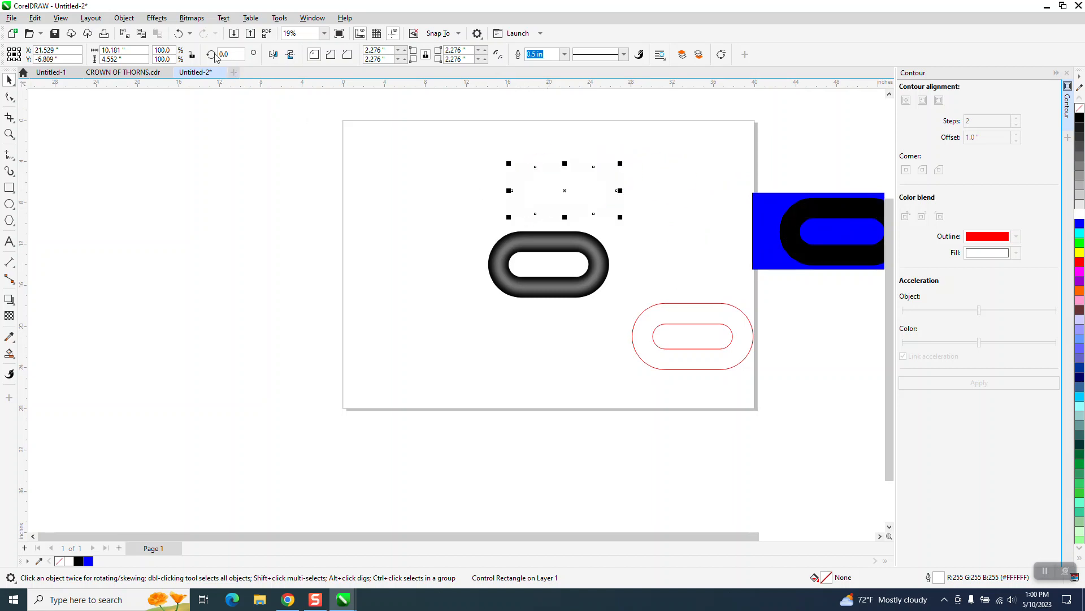
pyautogui.click(179, 33)
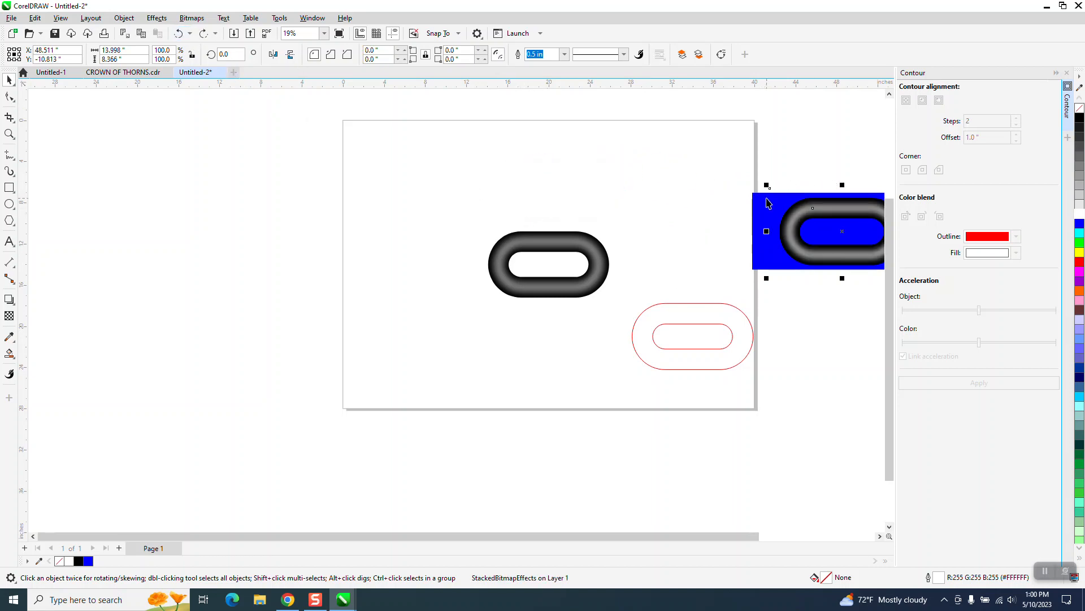
# Step: Move the whole new shaded ring off the page to below the sample ring, and place the sample's blue rectangle behind it
pyautogui.moveTo(449, 219); pyautogui.dragTo(661, 300)
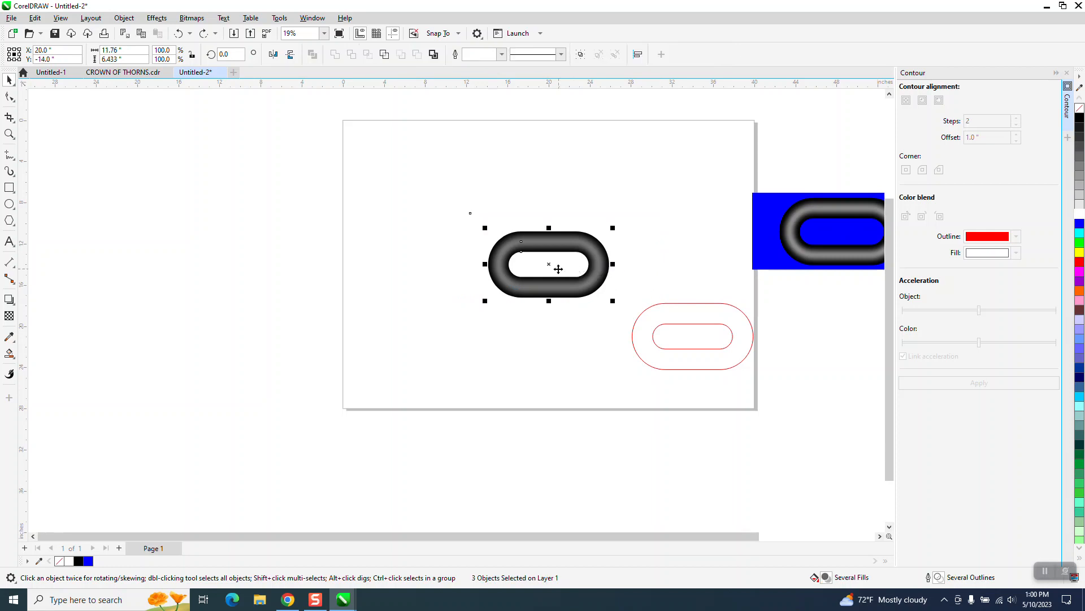
pyautogui.moveTo(553, 264); pyautogui.dragTo(836, 328)
pyautogui.click(9, 134)
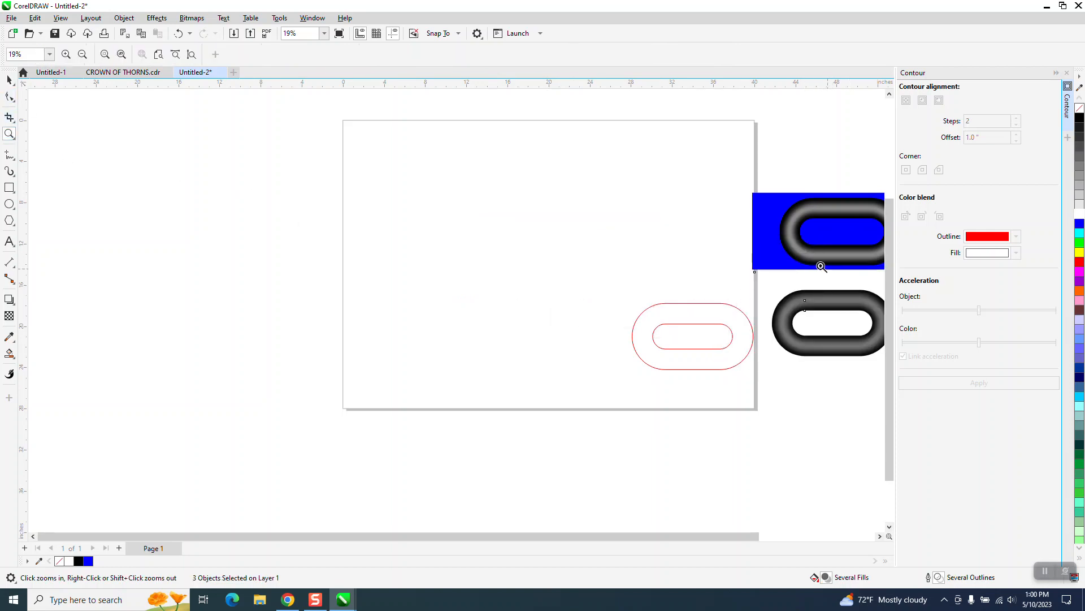
pyautogui.moveTo(784, 201); pyautogui.dragTo(915, 420)
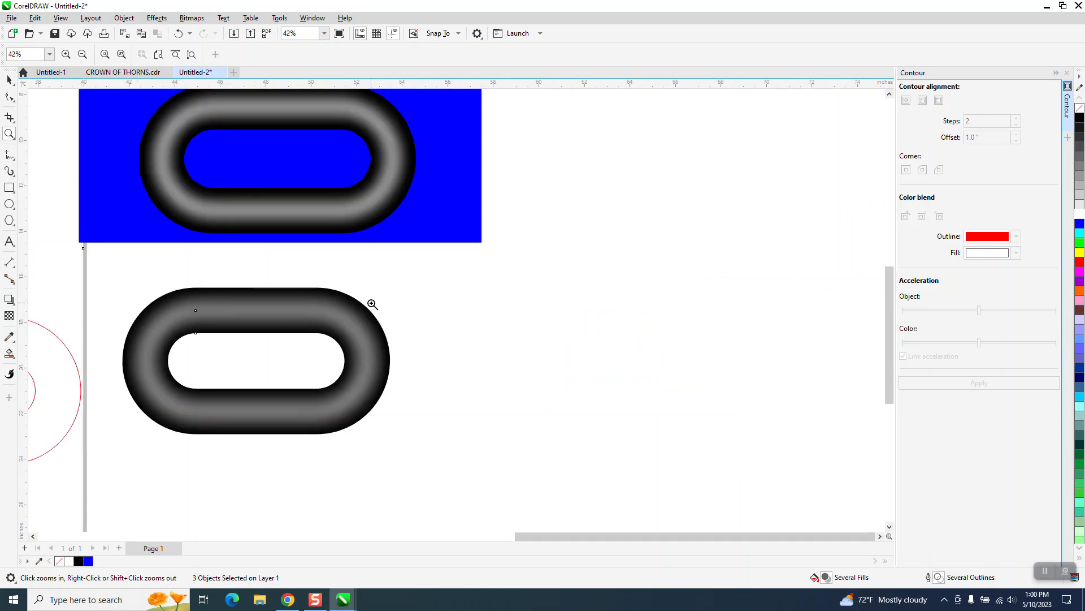
pyautogui.click(10, 80)
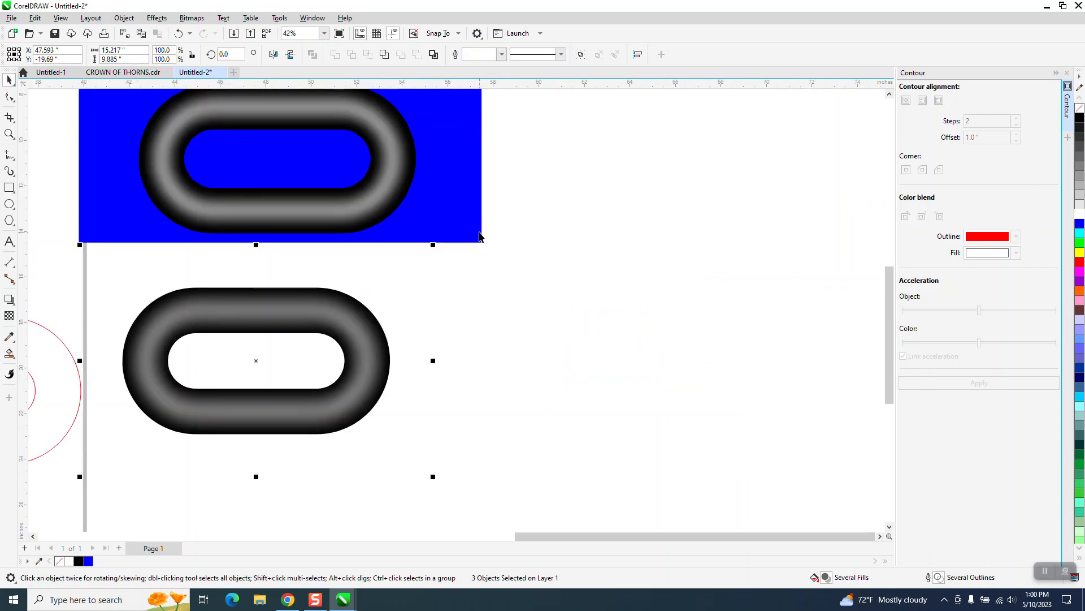
pyautogui.moveTo(468, 223); pyautogui.dragTo(453, 387)
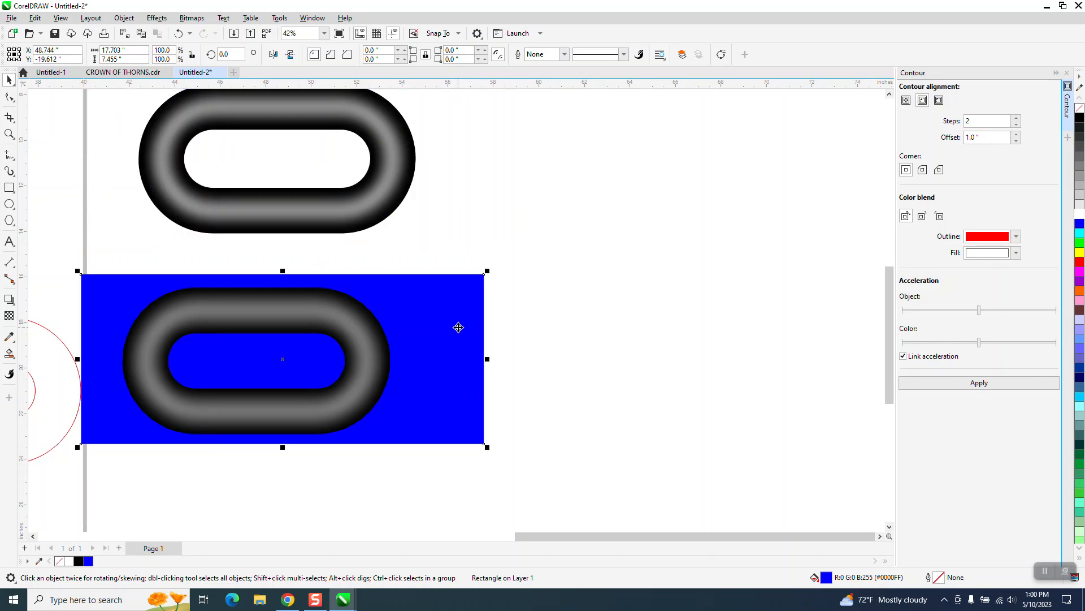
# Step: Examine the new ring's shading and edges up close against the blue background, and compare it with the sample ring
pyautogui.click(9, 134)
pyautogui.moveTo(165, 283); pyautogui.dragTo(500, 429)
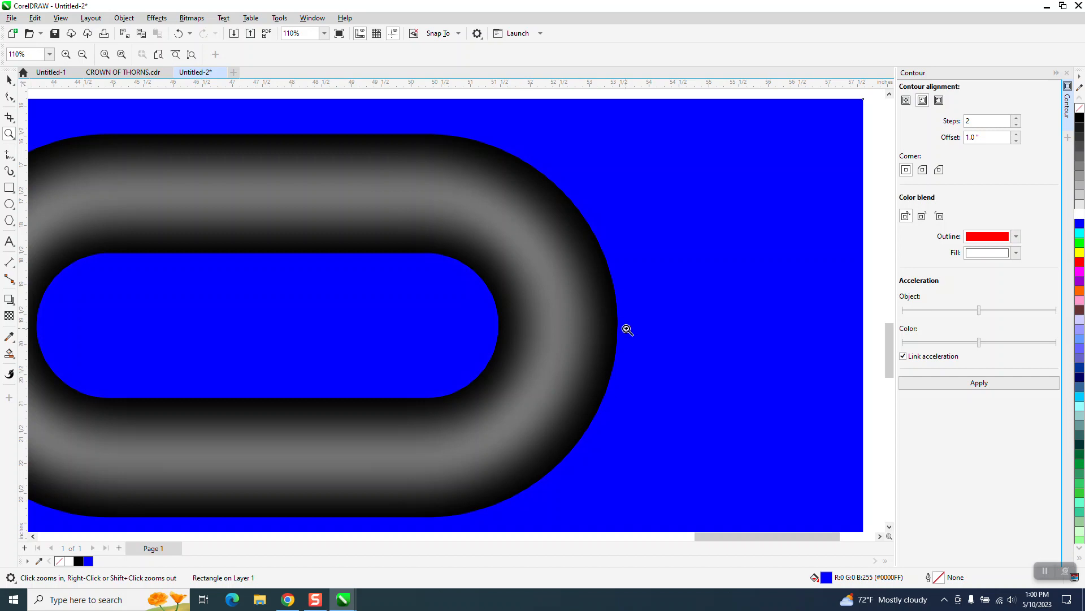
pyautogui.scroll(-2, 526, 333)
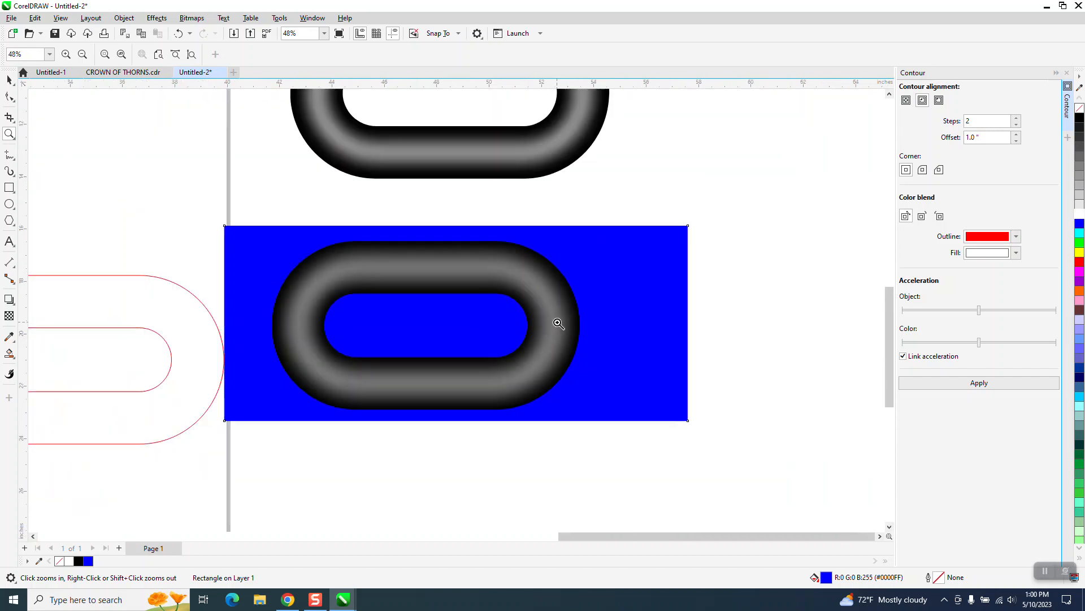
pyautogui.scroll(-1, 558, 319)
pyautogui.scroll(-1, 557, 317)
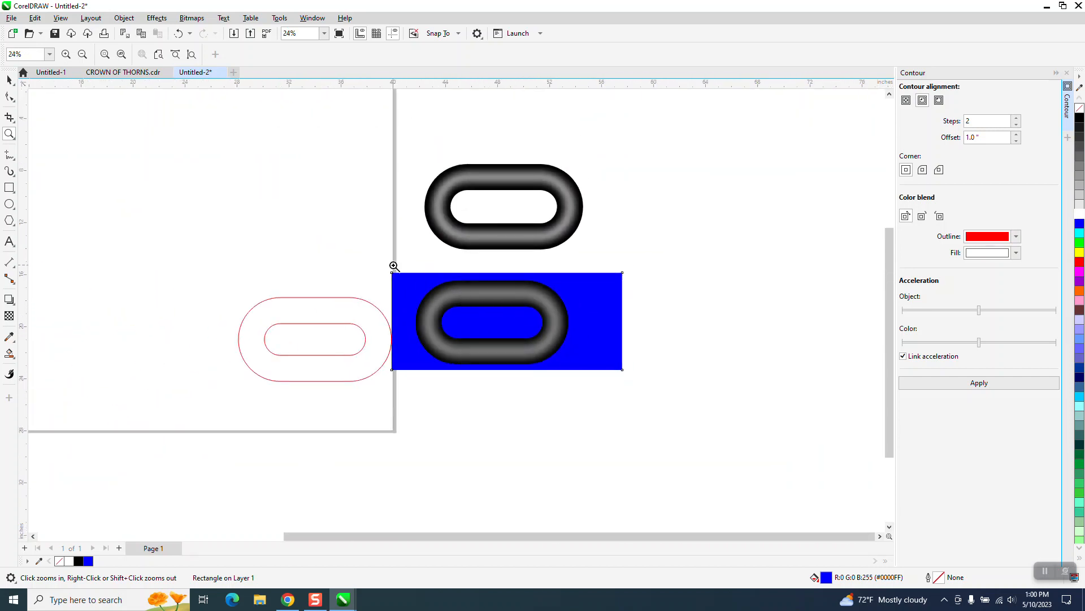
pyautogui.moveTo(394, 266); pyautogui.dragTo(646, 383)
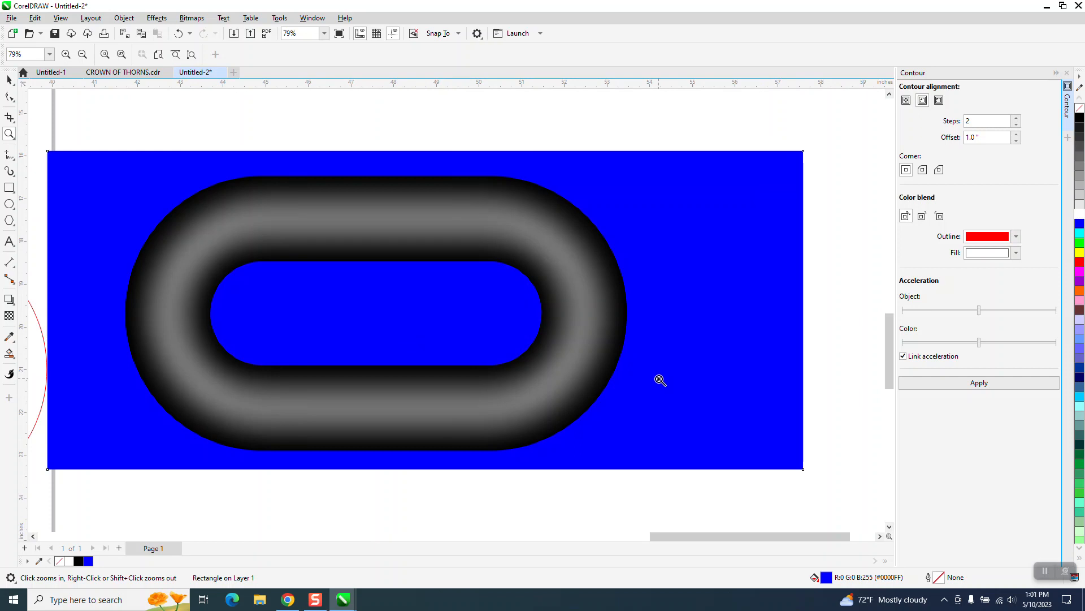
pyautogui.scroll(-4, 659, 380)
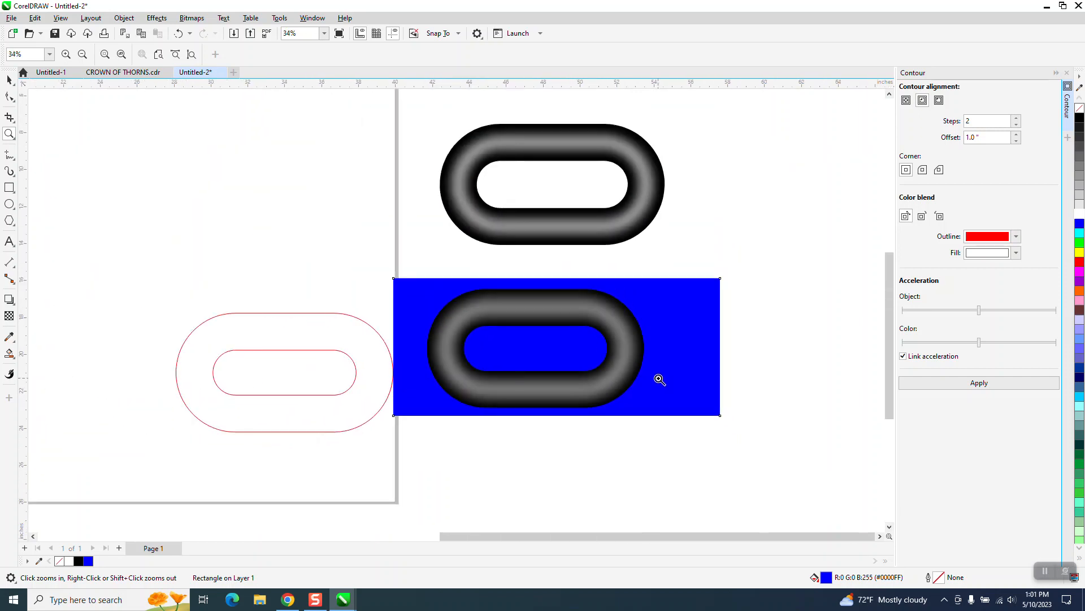